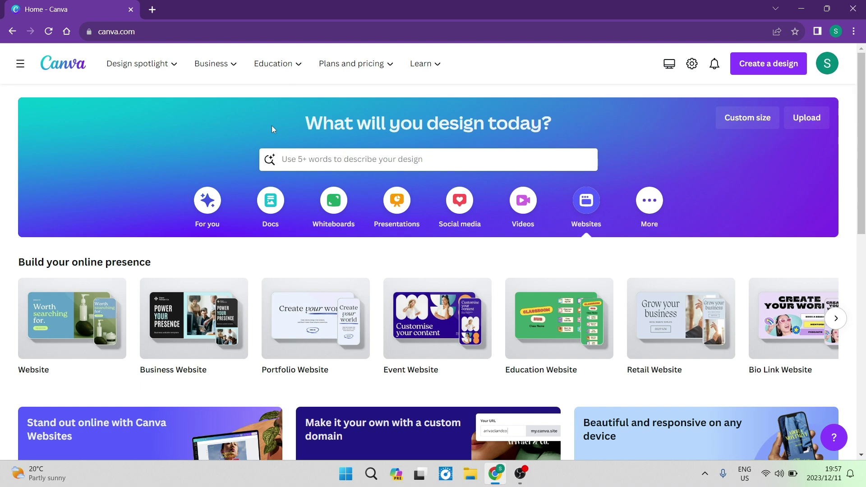
Try a 'website' template search, then clear it and close the suggestions.
{"action": "left_click", "coordinate": [330, 167]}
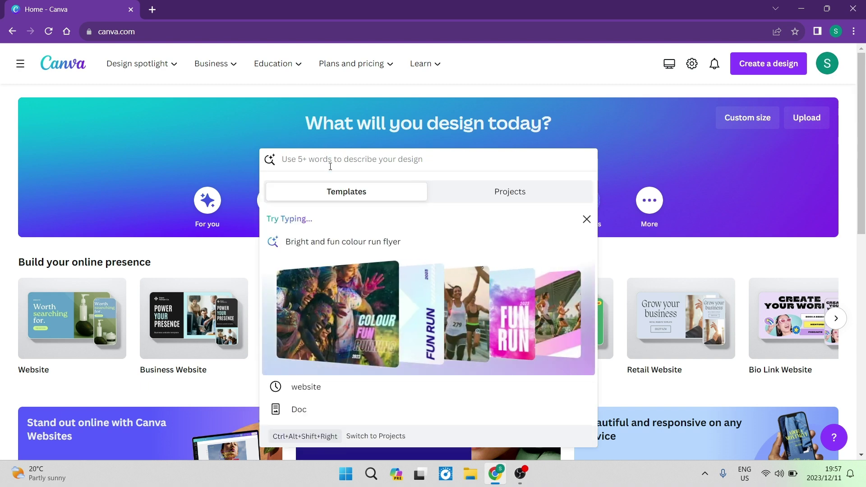
{"action": "type", "text": "we"}
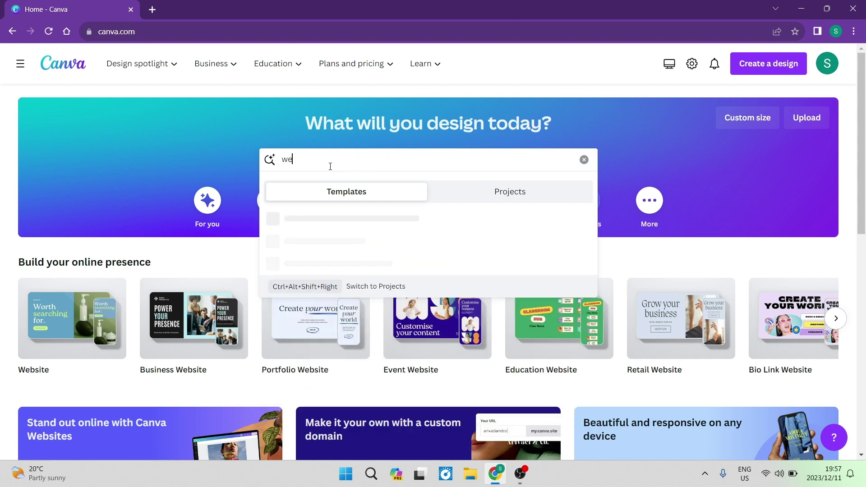
{"action": "type", "text": "bsite"}
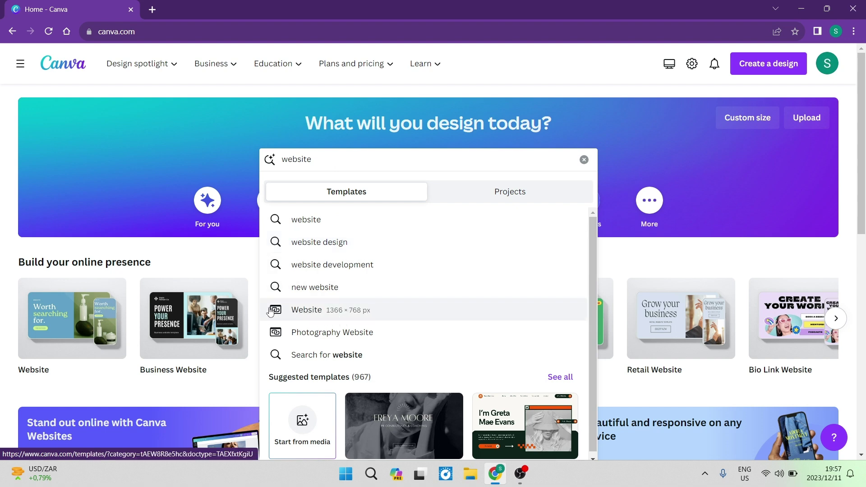
{"action": "left_click", "coordinate": [583, 160]}
{"action": "left_click", "coordinate": [130, 127]}
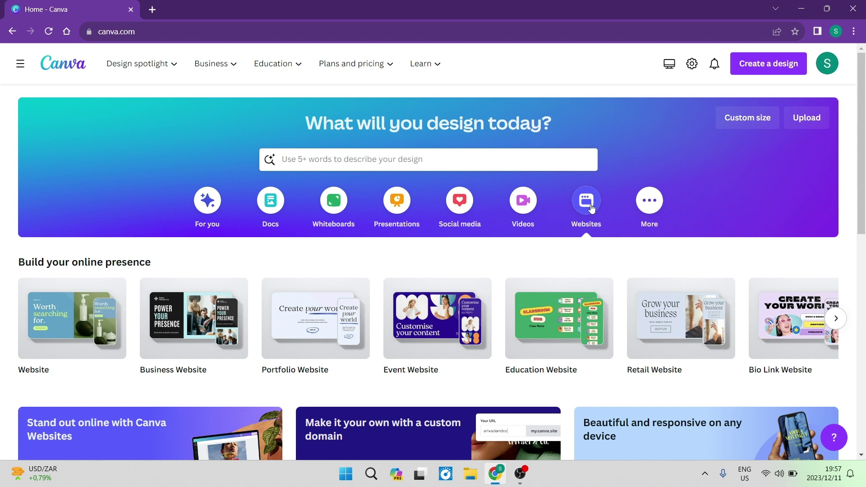
Scroll down the home page to the Websites templates, where the Stratford Accounting template appears.
{"action": "scroll", "coordinate": [478, 261], "scroll_direction": "down", "scroll_amount": 2}
{"action": "scroll", "coordinate": [478, 261], "scroll_direction": "down", "scroll_amount": 2}
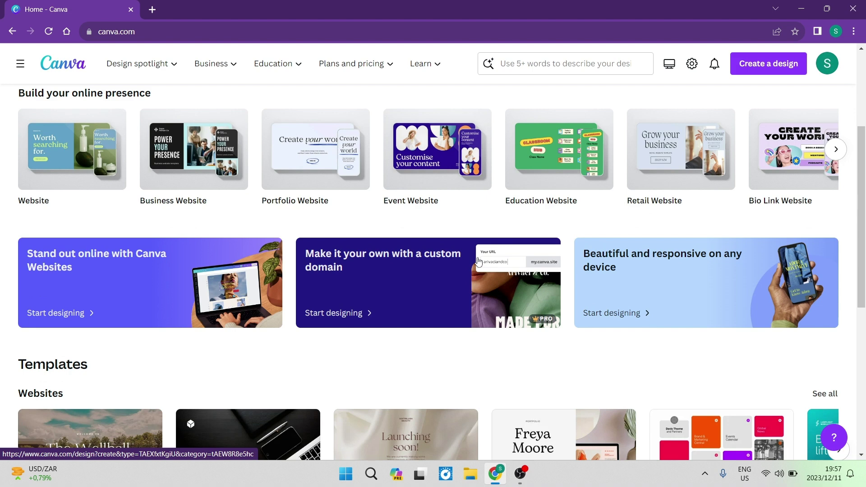
{"action": "scroll", "coordinate": [478, 261], "scroll_direction": "up", "scroll_amount": 1}
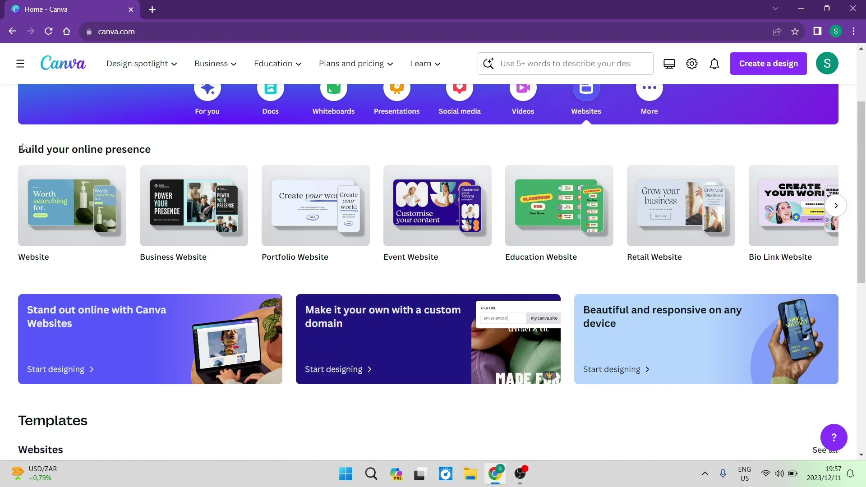
{"action": "mouse_move", "coordinate": [68, 230]}
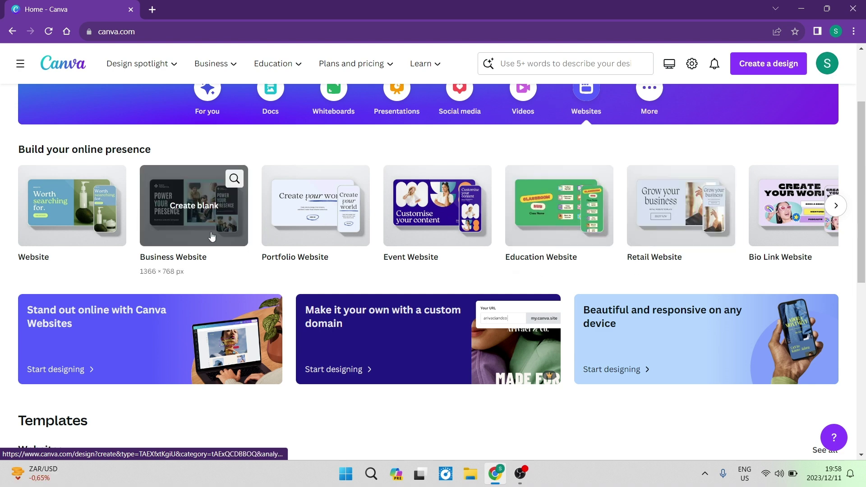
{"action": "scroll", "coordinate": [212, 235], "scroll_direction": "down", "scroll_amount": 2}
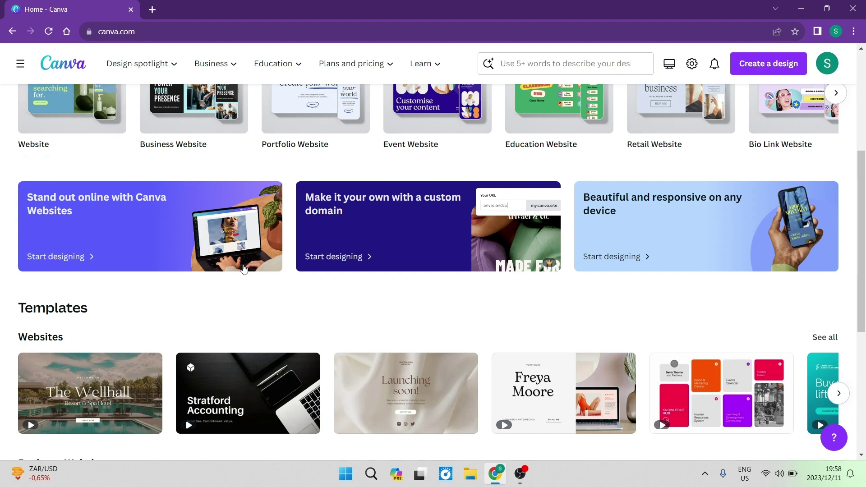
{"action": "scroll", "coordinate": [266, 268], "scroll_direction": "down", "scroll_amount": 3}
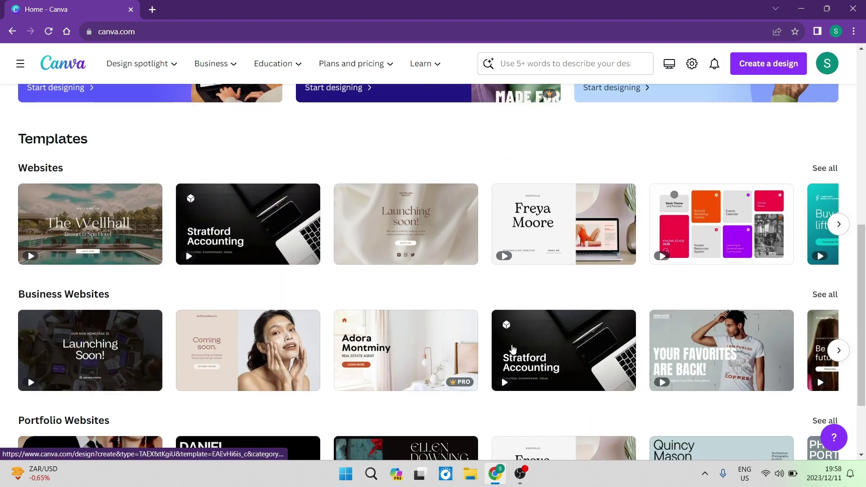
{"action": "scroll", "coordinate": [133, 301], "scroll_direction": "down", "scroll_amount": 2}
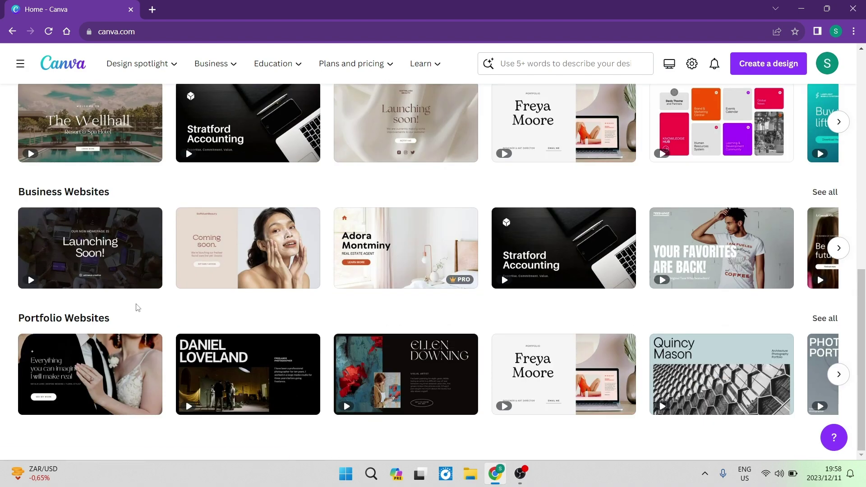
{"action": "scroll", "coordinate": [369, 325], "scroll_direction": "up", "scroll_amount": 4}
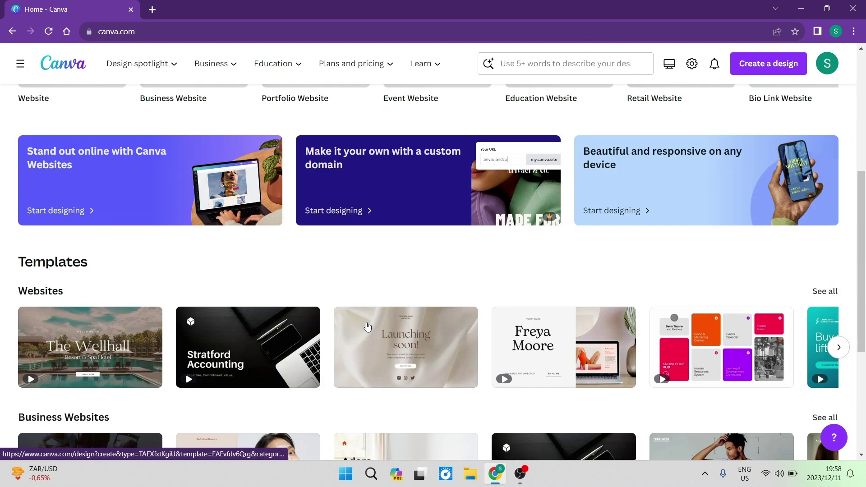
{"action": "scroll", "coordinate": [367, 328], "scroll_direction": "down", "scroll_amount": 3}
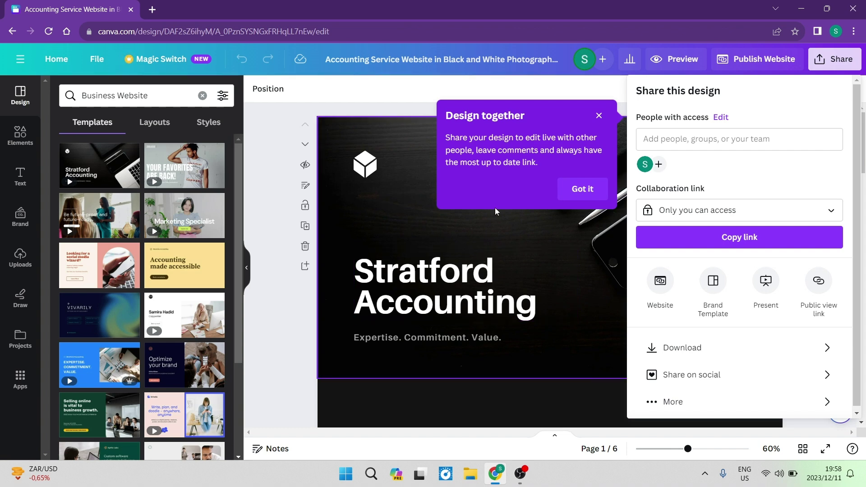
Dismiss the Design together tip and the Share panel, then scroll through pages 1–6.
{"action": "left_click", "coordinate": [585, 189]}
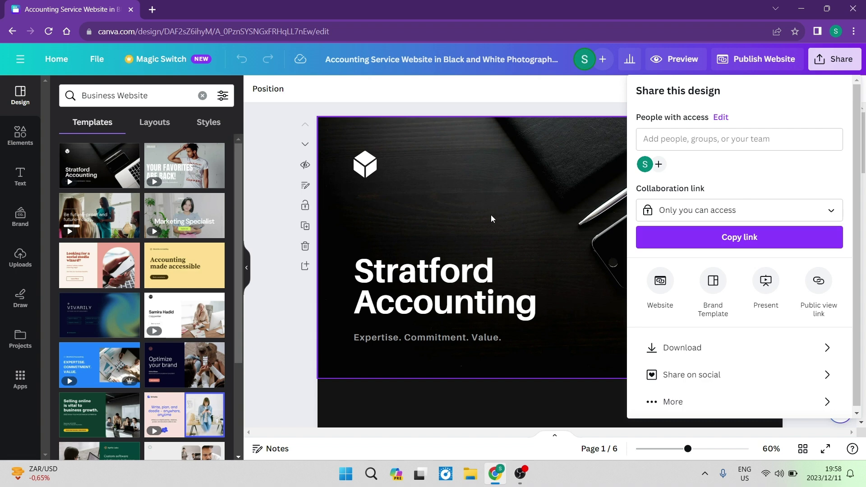
{"action": "left_click", "coordinate": [272, 137]}
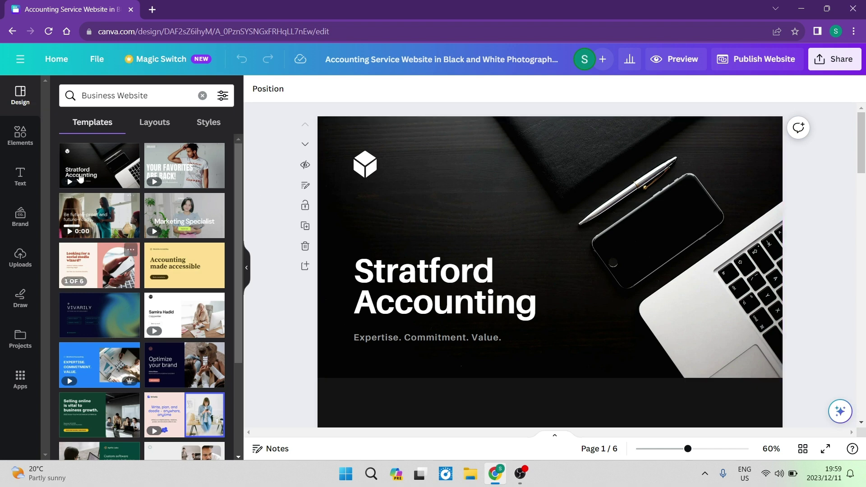
{"action": "scroll", "coordinate": [596, 345], "scroll_direction": "down", "scroll_amount": 4}
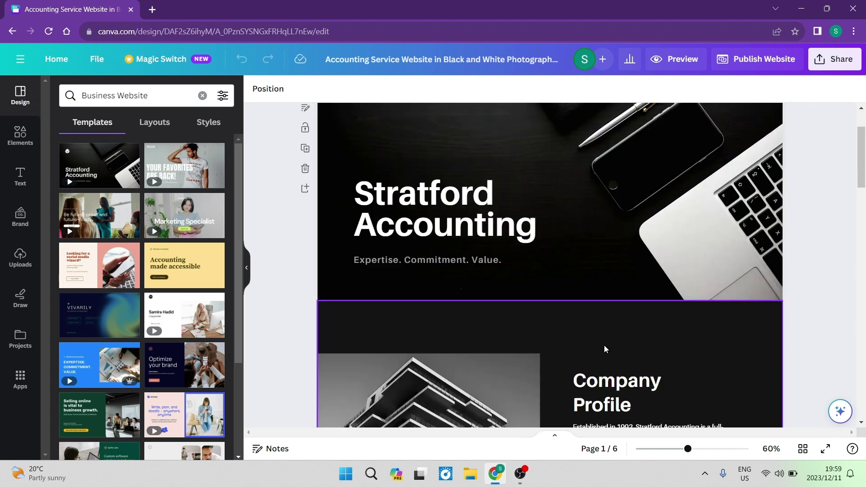
{"action": "scroll", "coordinate": [523, 332], "scroll_direction": "up", "scroll_amount": 2}
{"action": "scroll", "coordinate": [526, 299], "scroll_direction": "down", "scroll_amount": 5}
{"action": "scroll", "coordinate": [523, 278], "scroll_direction": "down", "scroll_amount": 10}
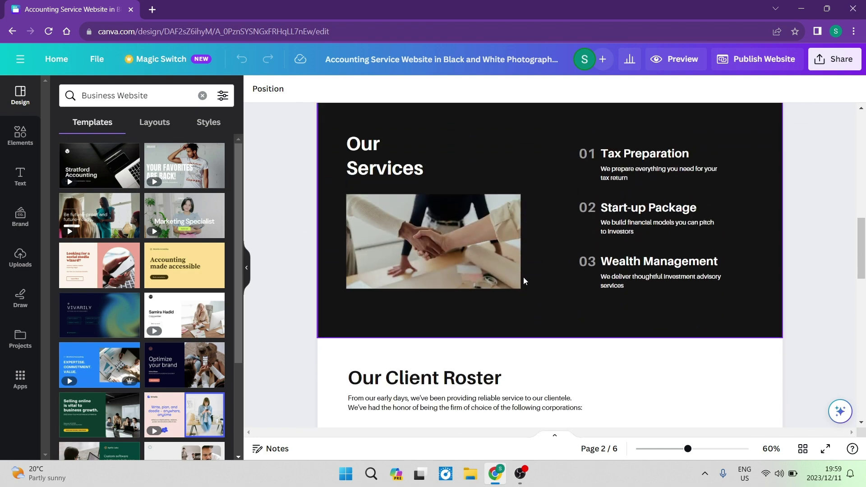
{"action": "scroll", "coordinate": [524, 280], "scroll_direction": "down", "scroll_amount": 1}
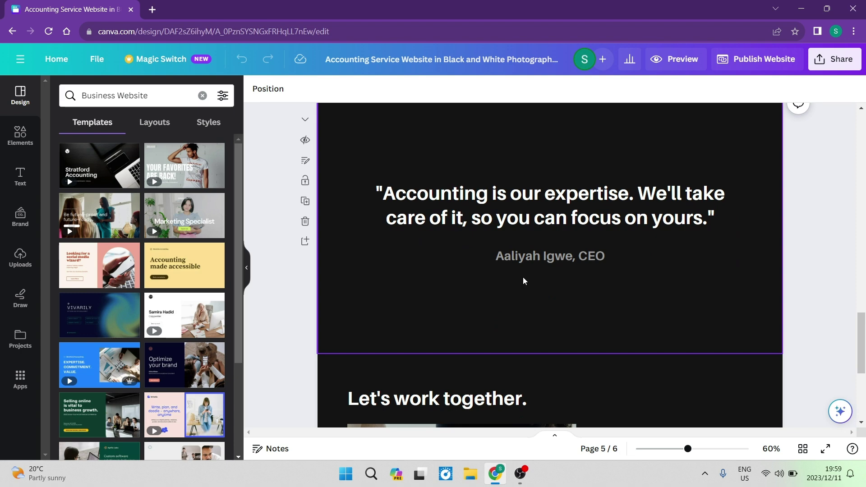
{"action": "scroll", "coordinate": [523, 280], "scroll_direction": "down", "scroll_amount": 4}
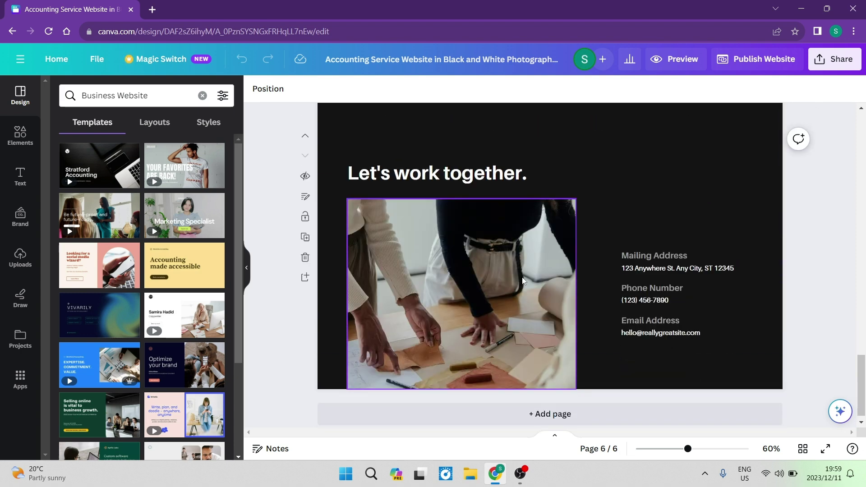
{"action": "scroll", "coordinate": [521, 280], "scroll_direction": "up", "scroll_amount": 20}
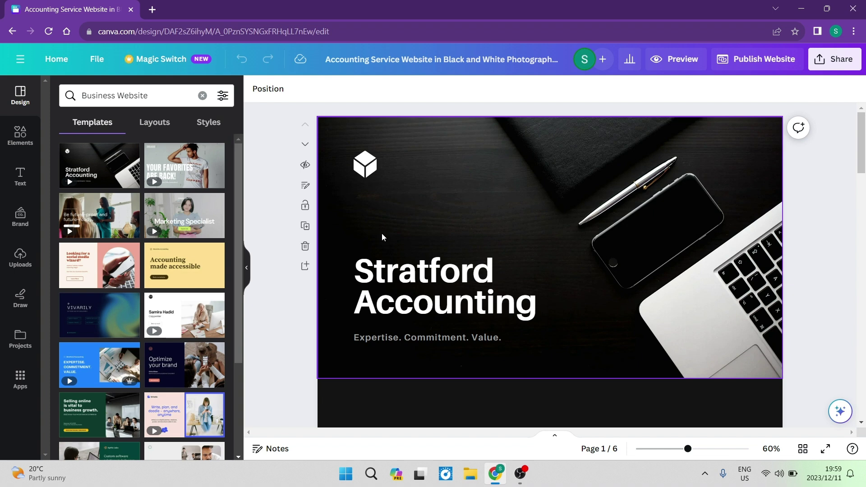
Select the hero background photo and show its Edit image adjustments (Brightness -7, Contrast 29).
{"action": "left_click", "coordinate": [439, 212]}
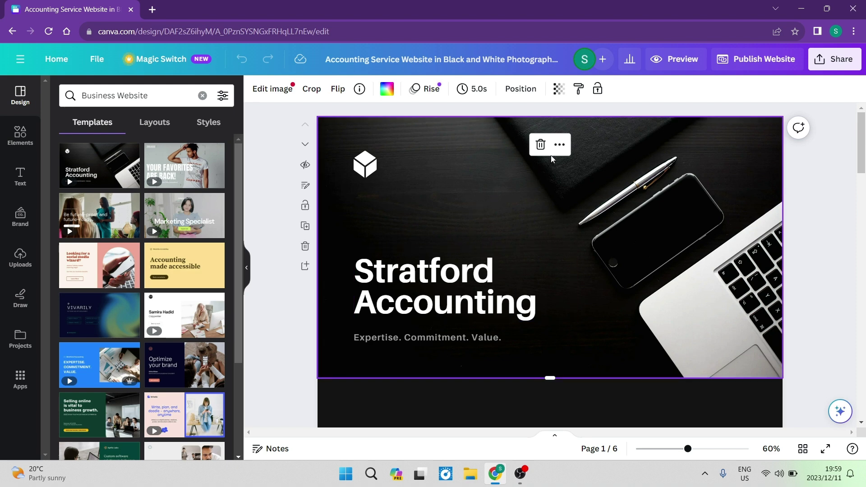
{"action": "left_click", "coordinate": [559, 144]}
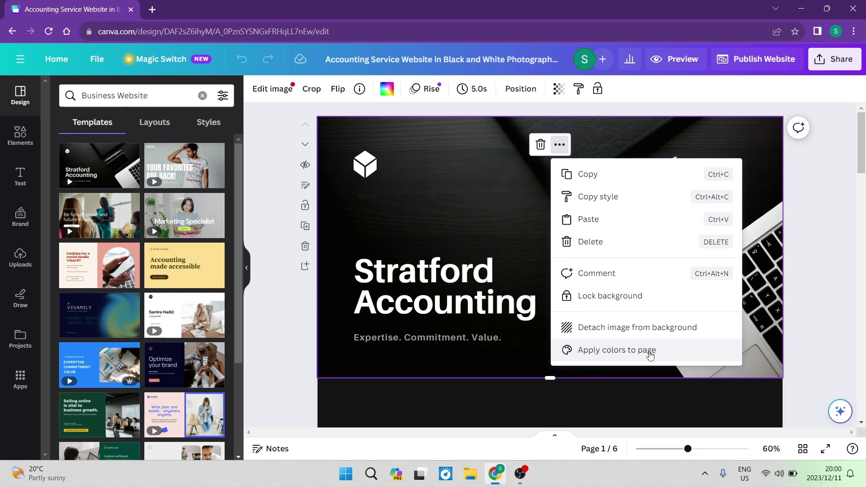
{"action": "left_click", "coordinate": [544, 188]}
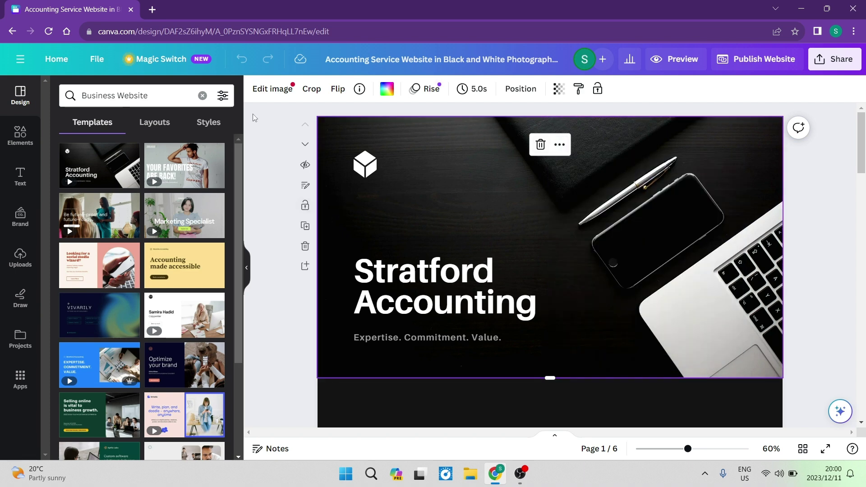
{"action": "left_click", "coordinate": [269, 91]}
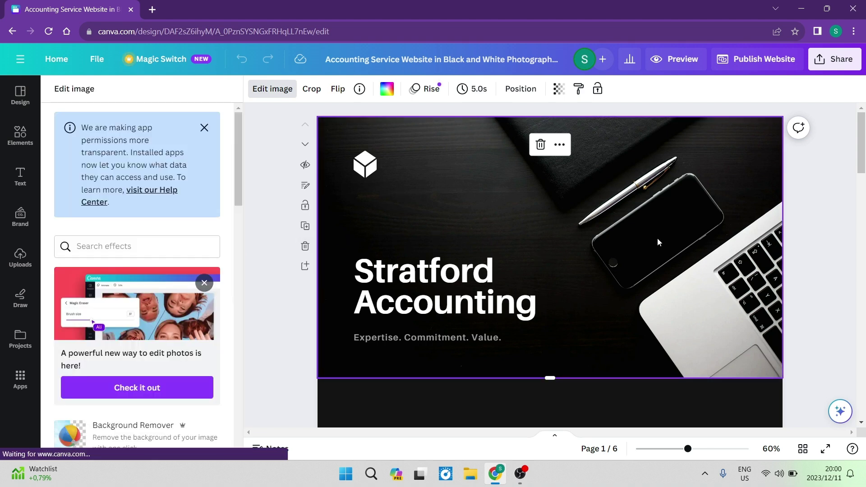
Dismiss the app permissions notice and review the photo's Brightness -7, Contrast 29, Saturation 0.
{"action": "left_click", "coordinate": [204, 128]}
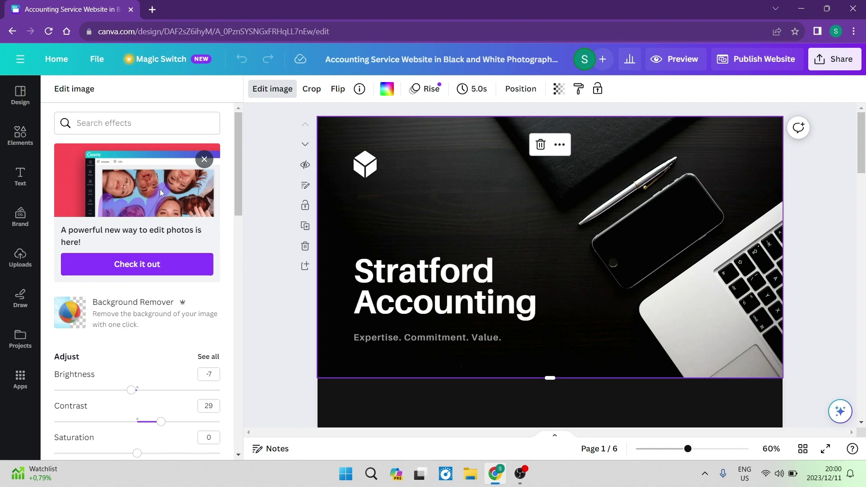
{"action": "scroll", "coordinate": [138, 333], "scroll_direction": "down", "scroll_amount": 3}
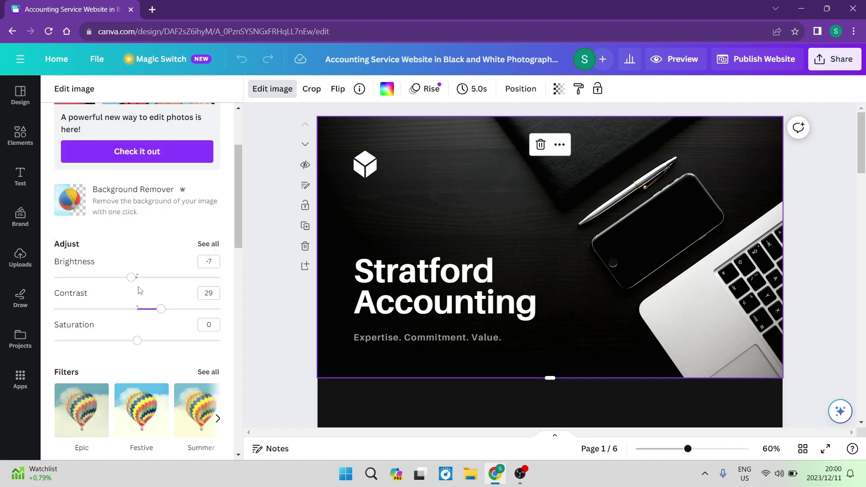
{"action": "scroll", "coordinate": [136, 329], "scroll_direction": "down", "scroll_amount": 5}
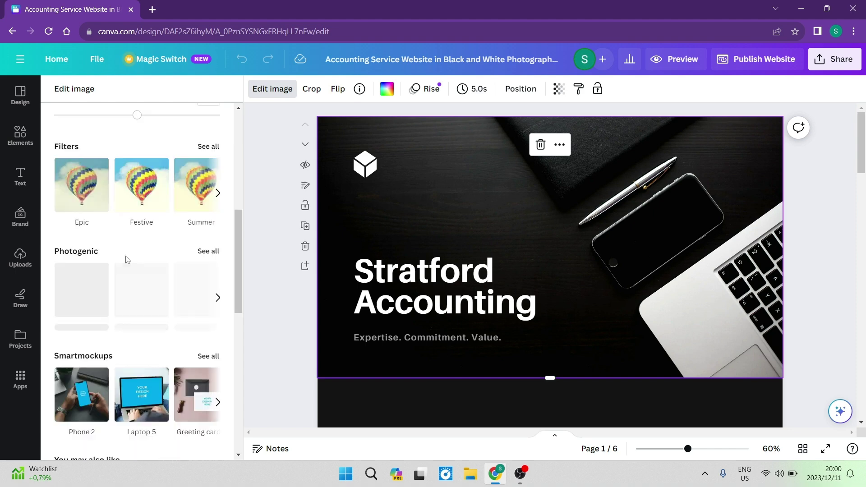
{"action": "scroll", "coordinate": [127, 257], "scroll_direction": "down", "scroll_amount": 5}
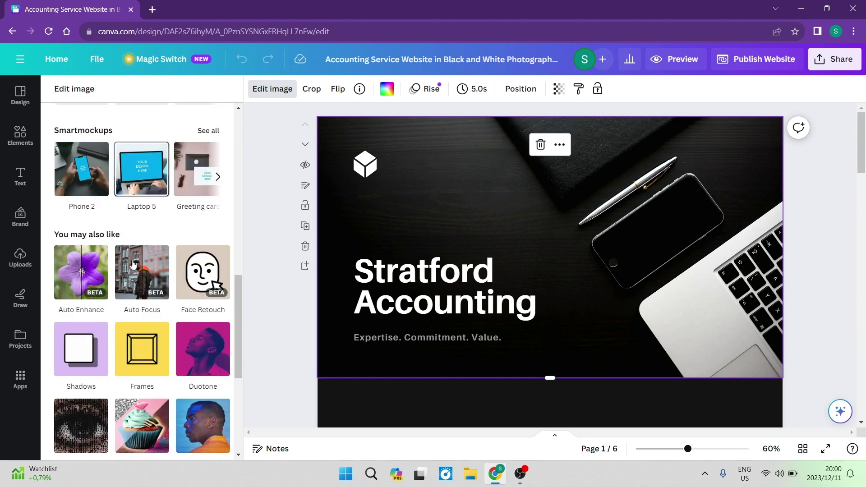
{"action": "scroll", "coordinate": [97, 230], "scroll_direction": "down", "scroll_amount": 6}
{"action": "scroll", "coordinate": [103, 245], "scroll_direction": "up", "scroll_amount": 10}
{"action": "scroll", "coordinate": [103, 245], "scroll_direction": "up", "scroll_amount": 6}
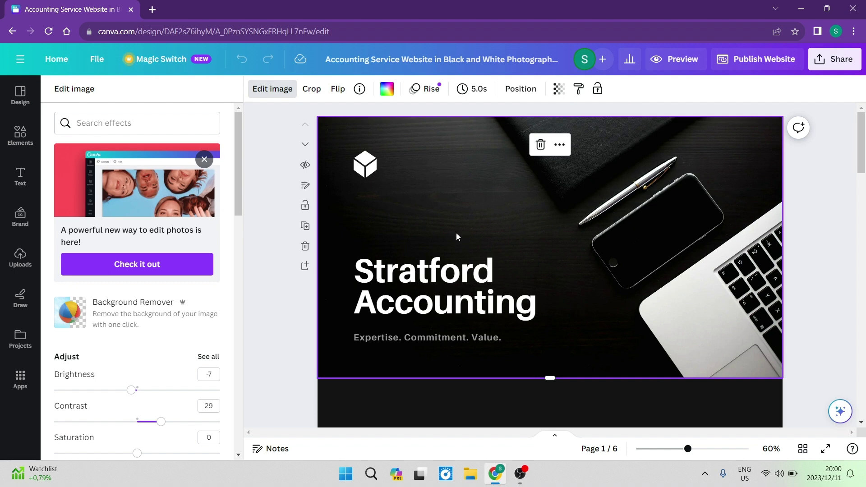
Enlarge the white cube logo in two resizes to about 284 × 332.
{"action": "left_click", "coordinate": [366, 170]}
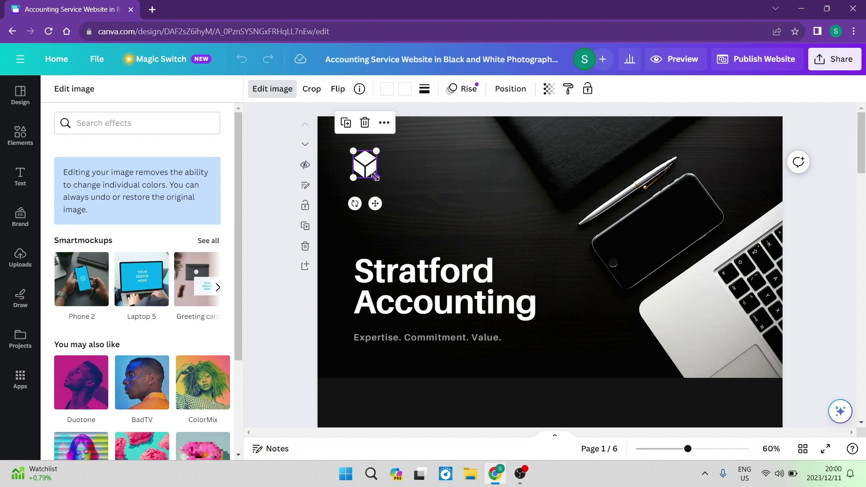
{"action": "left_click_drag", "start_coordinate": [374, 176], "coordinate": [452, 232]}
{"action": "left_click", "coordinate": [461, 207]}
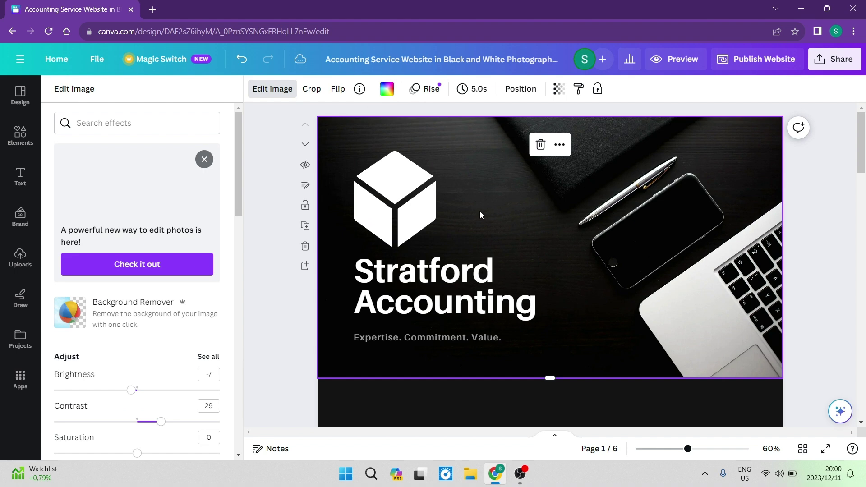
{"action": "left_click", "coordinate": [390, 219]}
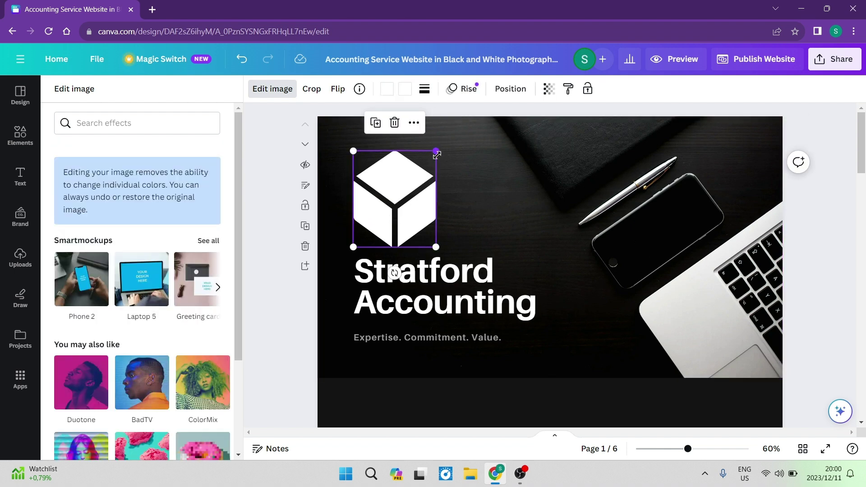
{"action": "left_click_drag", "start_coordinate": [442, 154], "coordinate": [472, 153]}
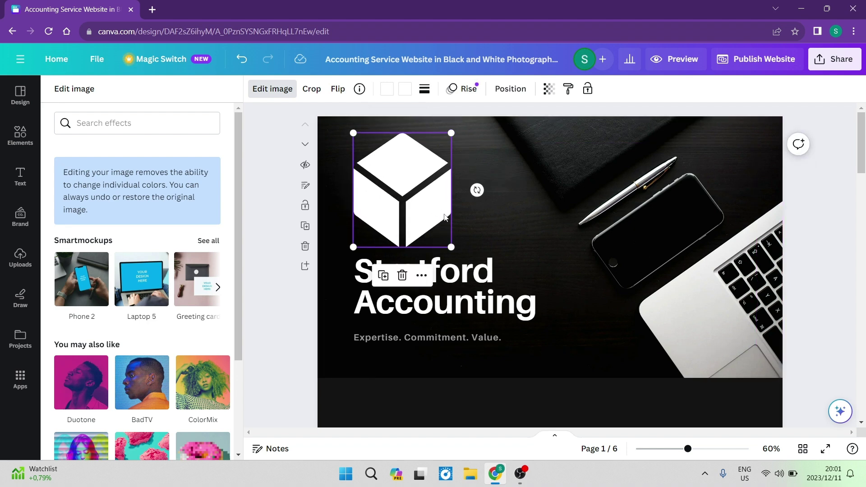
{"action": "left_click", "coordinate": [501, 215]}
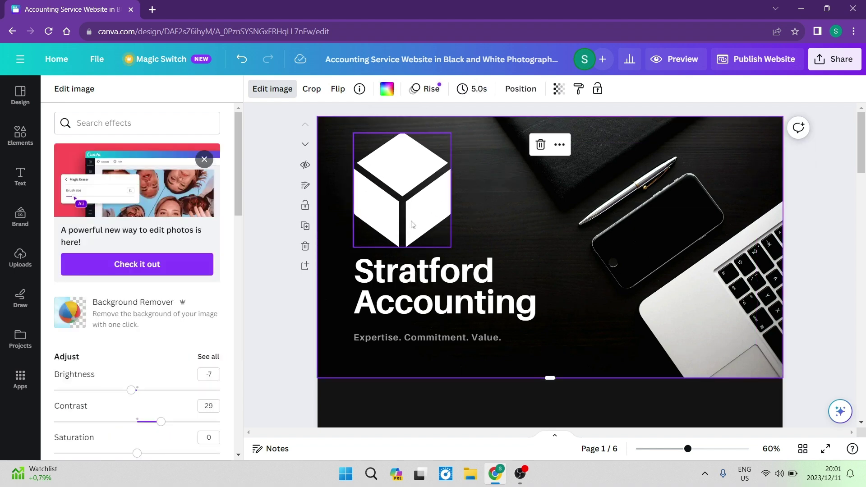
{"action": "scroll", "coordinate": [512, 215], "scroll_direction": "down", "scroll_amount": 3}
{"action": "scroll", "coordinate": [513, 220], "scroll_direction": "up", "scroll_amount": 3}
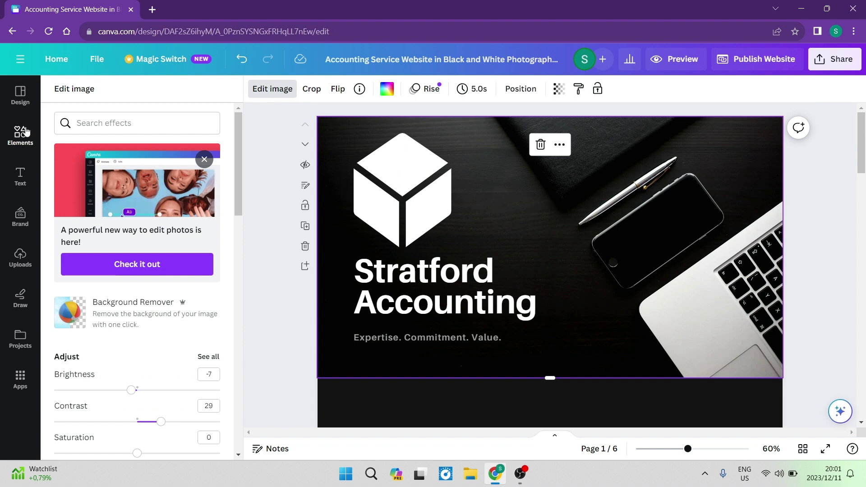
Open the Elements panel and scroll down to the Charts, Tables, Frames and Grids sections.
{"action": "left_click", "coordinate": [20, 134]}
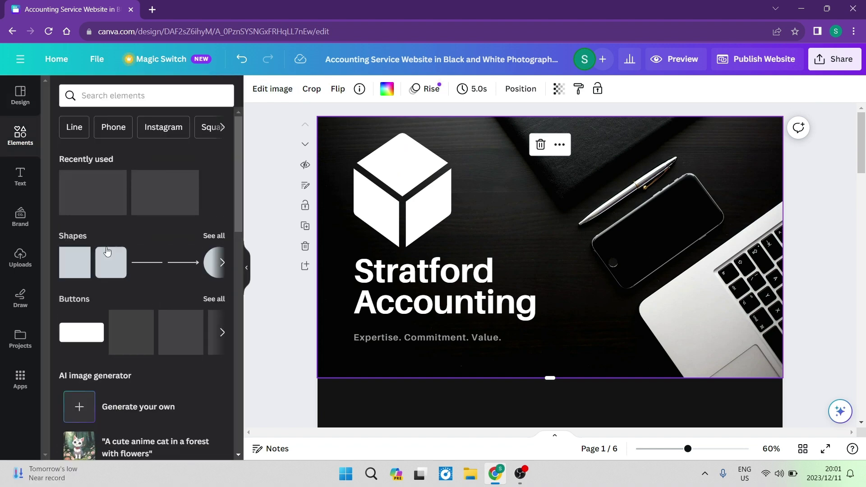
{"action": "scroll", "coordinate": [106, 290], "scroll_direction": "down", "scroll_amount": 5}
{"action": "scroll", "coordinate": [106, 290], "scroll_direction": "down", "scroll_amount": 1}
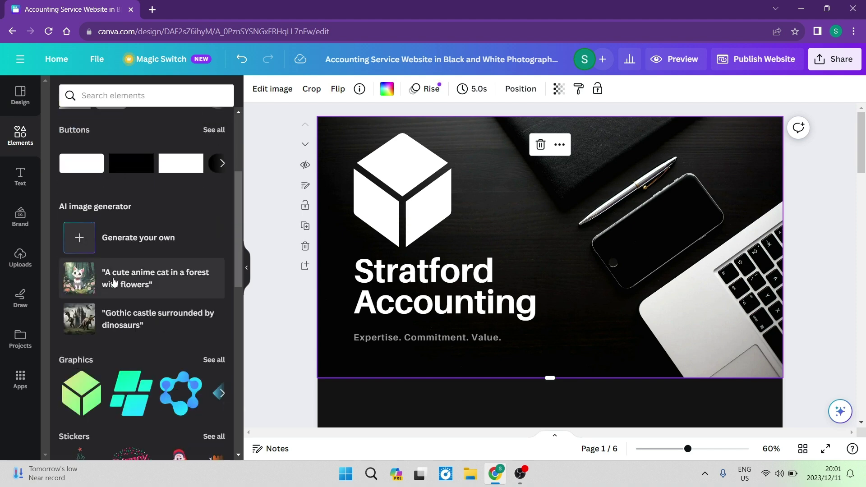
{"action": "scroll", "coordinate": [130, 257], "scroll_direction": "down", "scroll_amount": 3}
{"action": "scroll", "coordinate": [129, 257], "scroll_direction": "down", "scroll_amount": 1}
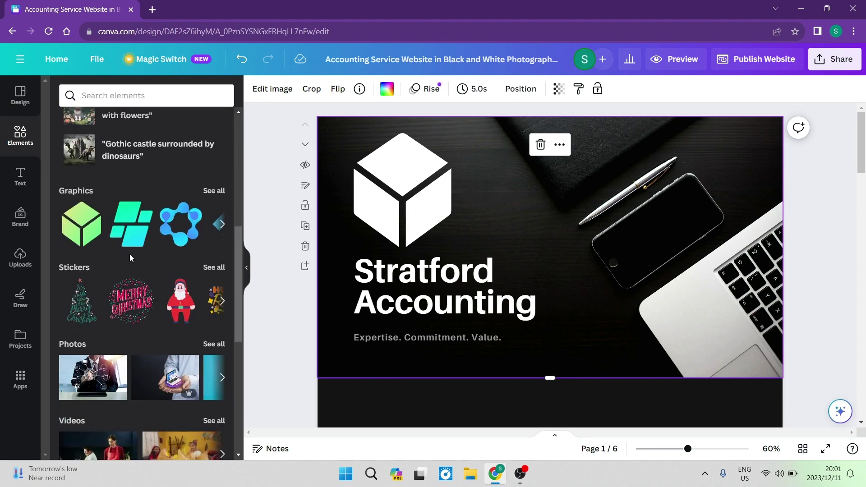
{"action": "scroll", "coordinate": [129, 257], "scroll_direction": "down", "scroll_amount": 4}
{"action": "scroll", "coordinate": [129, 257], "scroll_direction": "down", "scroll_amount": 5}
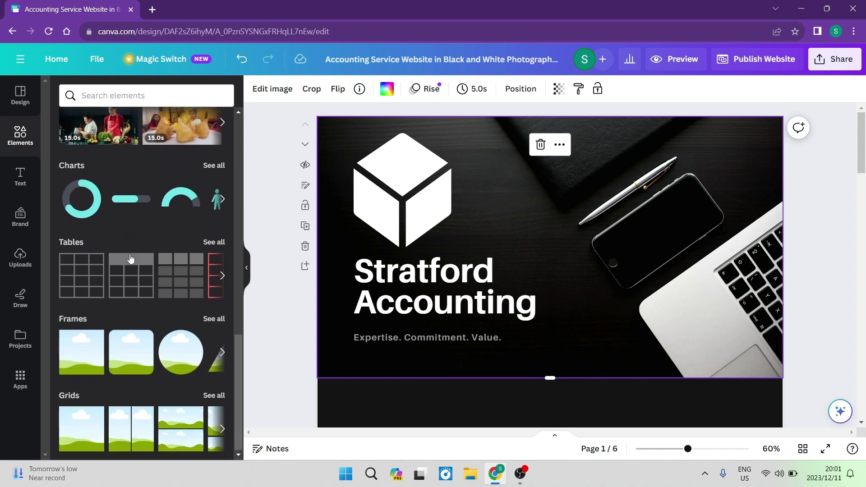
{"action": "scroll", "coordinate": [130, 258], "scroll_direction": "down", "scroll_amount": 3}
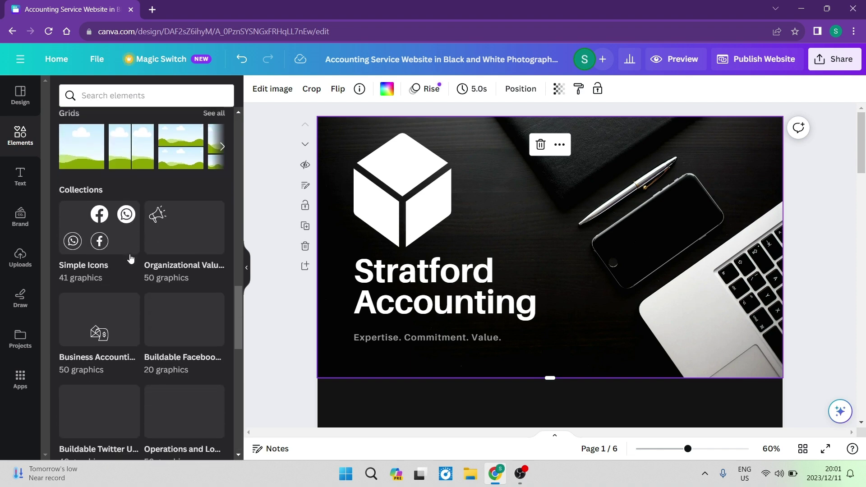
{"action": "scroll", "coordinate": [130, 258], "scroll_direction": "down", "scroll_amount": 10}
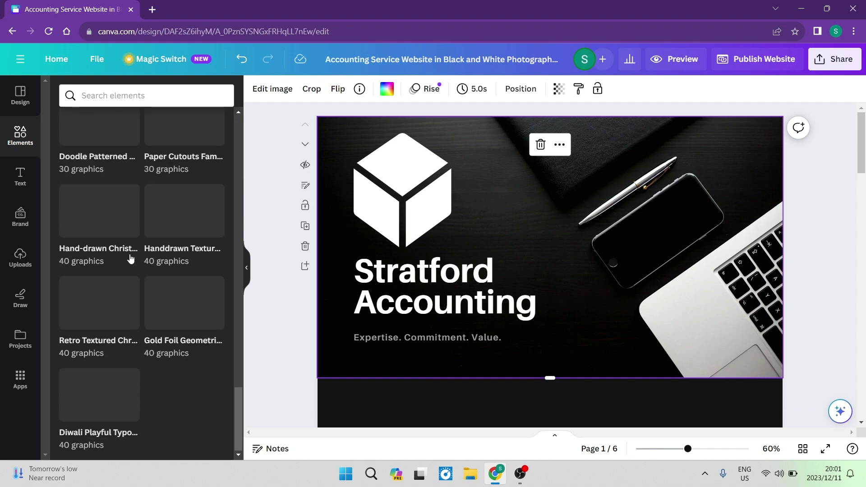
{"action": "scroll", "coordinate": [142, 301], "scroll_direction": "down", "scroll_amount": 9}
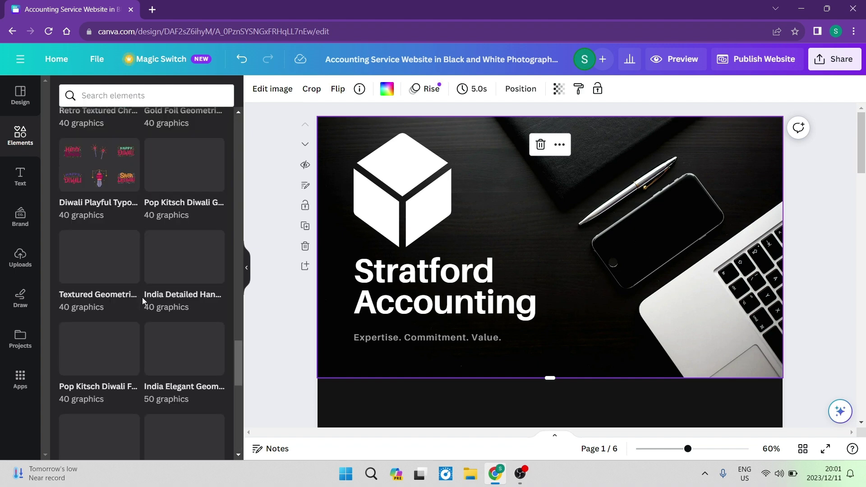
{"action": "scroll", "coordinate": [140, 309], "scroll_direction": "down", "scroll_amount": 4}
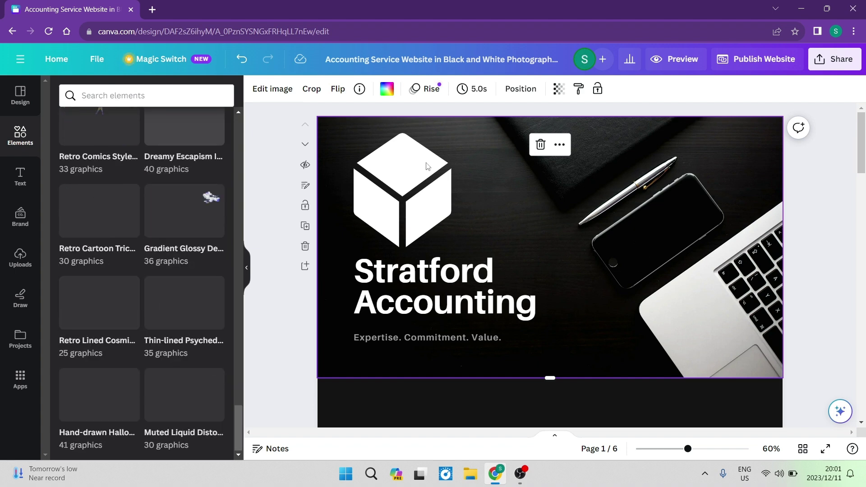
{"action": "scroll", "coordinate": [142, 229], "scroll_direction": "up", "scroll_amount": 18}
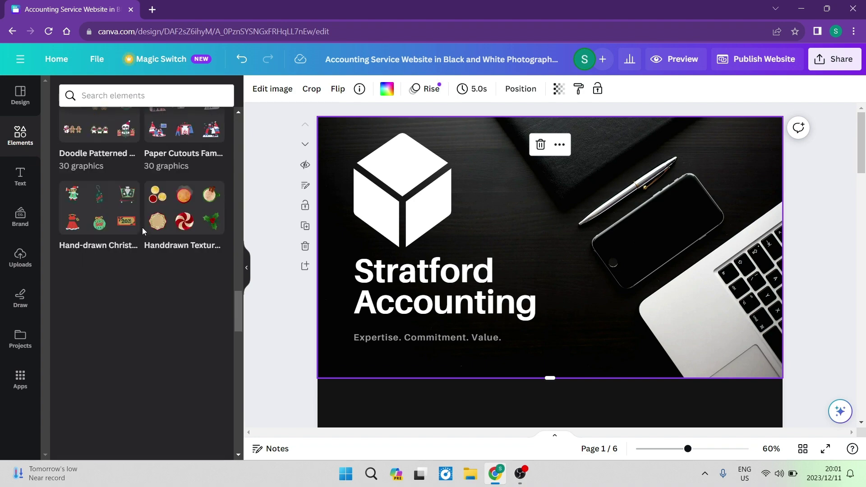
{"action": "scroll", "coordinate": [142, 229], "scroll_direction": "up", "scroll_amount": 10}
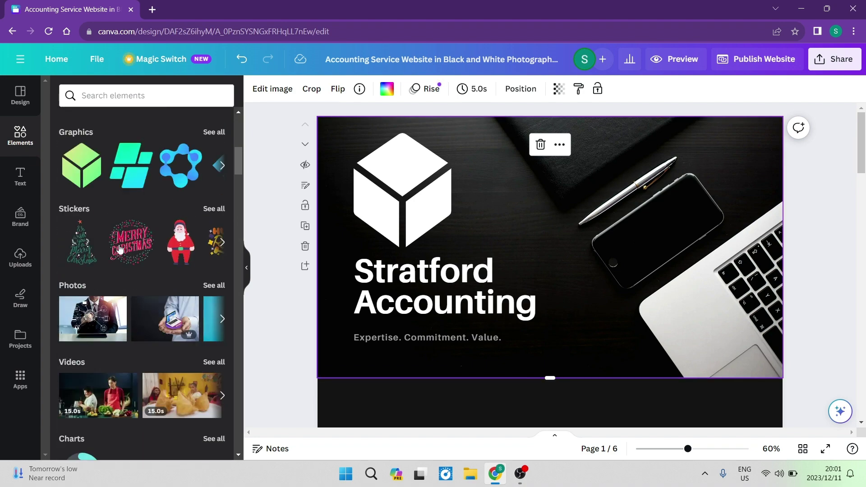
{"action": "scroll", "coordinate": [113, 244], "scroll_direction": "down", "scroll_amount": 6}
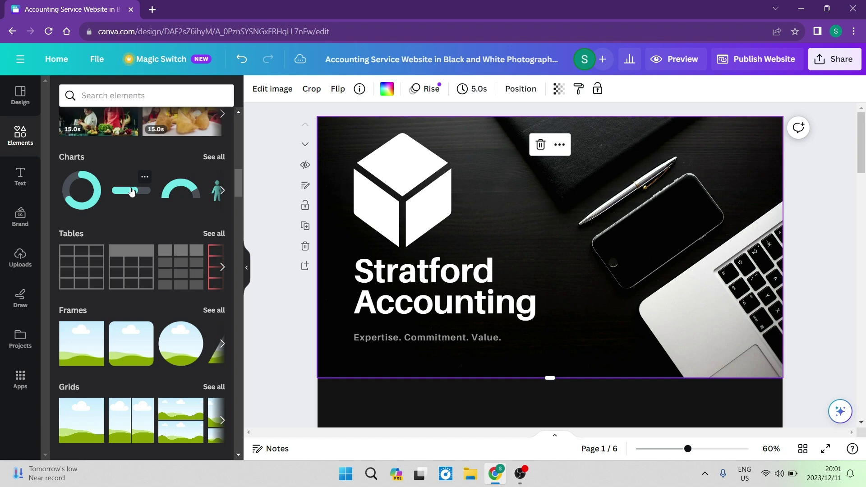
Place a progress bar right of the cube logo at 51%, with percentage label and square ends.
{"action": "left_click_drag", "start_coordinate": [132, 191], "coordinate": [516, 238]}
{"action": "left_click", "coordinate": [131, 192]}
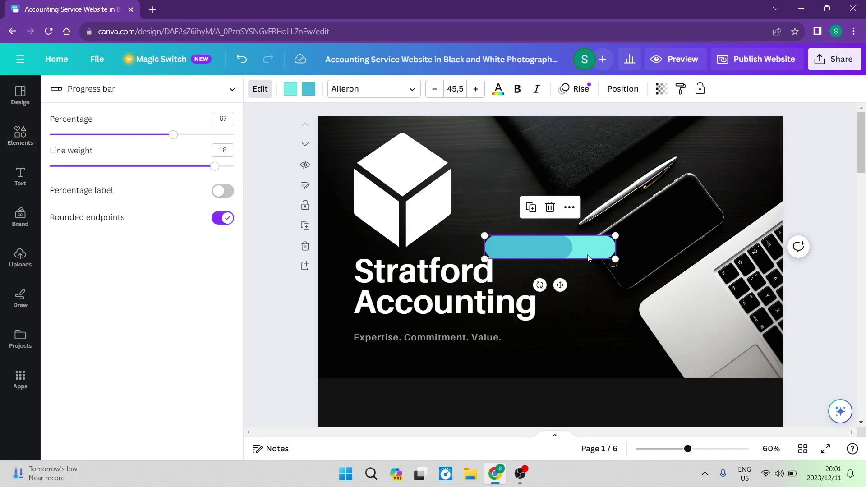
{"action": "left_click_drag", "start_coordinate": [573, 250], "coordinate": [539, 193]}
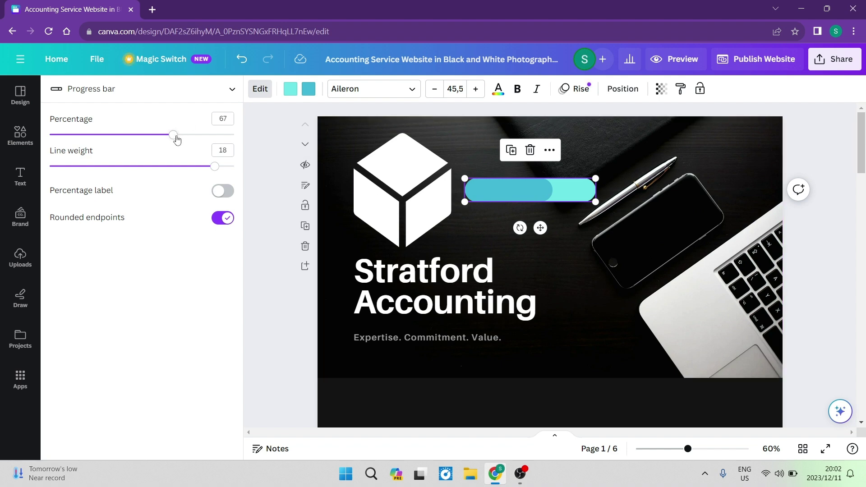
{"action": "left_click_drag", "start_coordinate": [176, 139], "coordinate": [143, 135]}
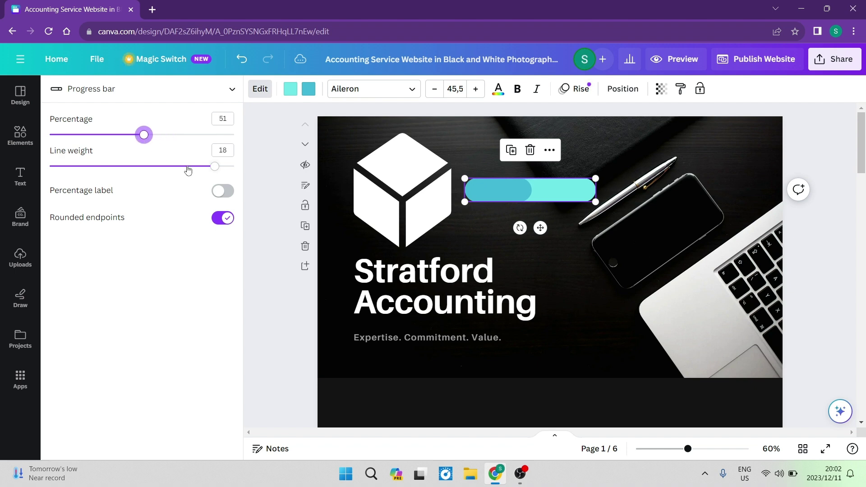
{"action": "mouse_move", "coordinate": [215, 167]}
{"action": "left_mouse_down"}
{"action": "mouse_move", "coordinate": [184, 166]}
{"action": "mouse_move", "coordinate": [215, 166]}
{"action": "left_mouse_up"}
{"action": "left_click", "coordinate": [223, 194]}
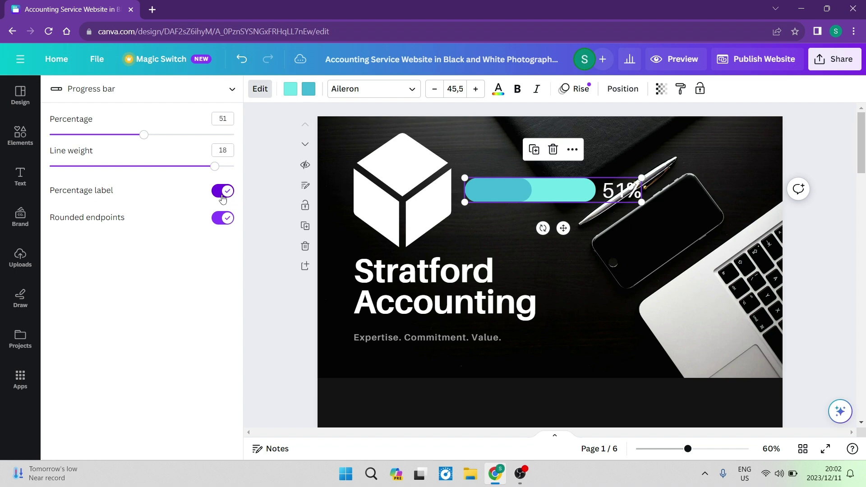
{"action": "left_click", "coordinate": [227, 218]}
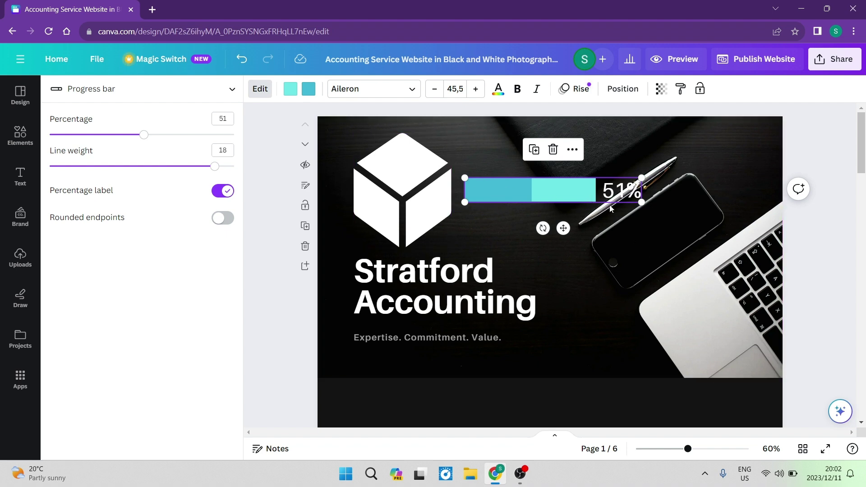
{"action": "left_click", "coordinate": [309, 90]}
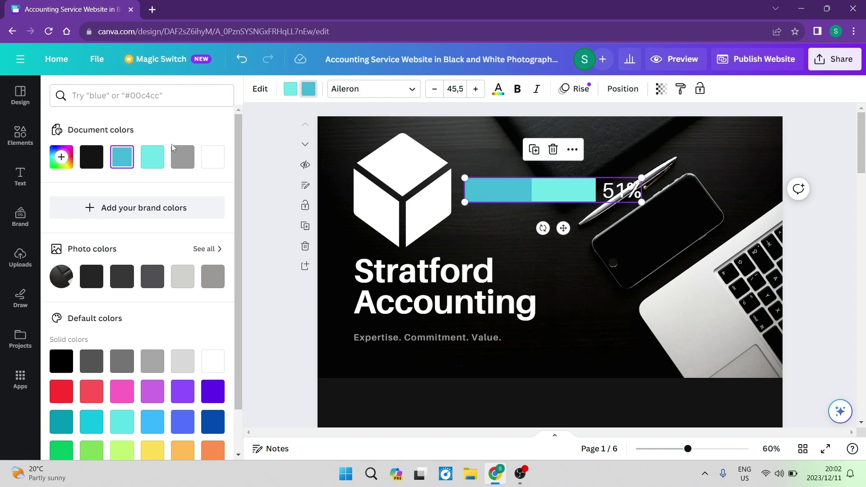
{"action": "left_click", "coordinate": [61, 392]}
{"action": "left_click", "coordinate": [290, 92]}
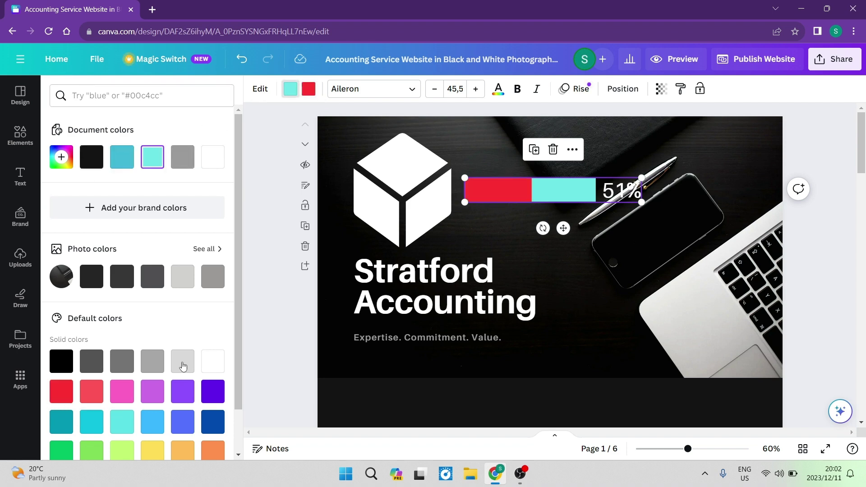
{"action": "left_click", "coordinate": [204, 394]}
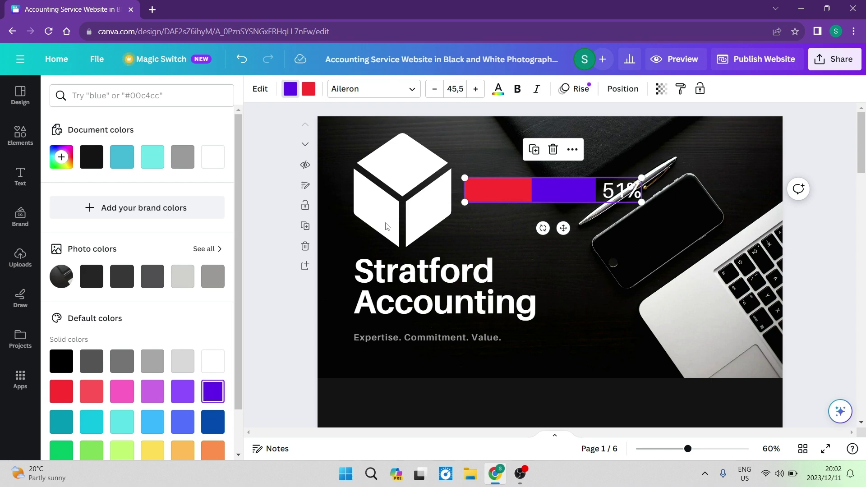
{"action": "left_click", "coordinate": [475, 89]}
{"action": "left_click", "coordinate": [475, 89]}
{"action": "left_click", "coordinate": [475, 89]}
{"action": "left_click", "coordinate": [475, 89]}
{"action": "left_click", "coordinate": [475, 89]}
{"action": "left_click", "coordinate": [475, 89]}
{"action": "left_click", "coordinate": [476, 89]}
{"action": "left_click", "coordinate": [476, 89]}
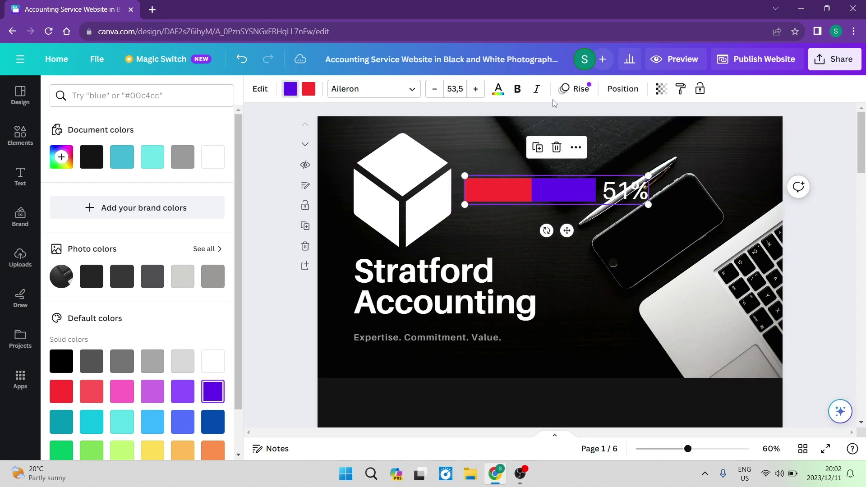
{"action": "left_click", "coordinate": [622, 89]}
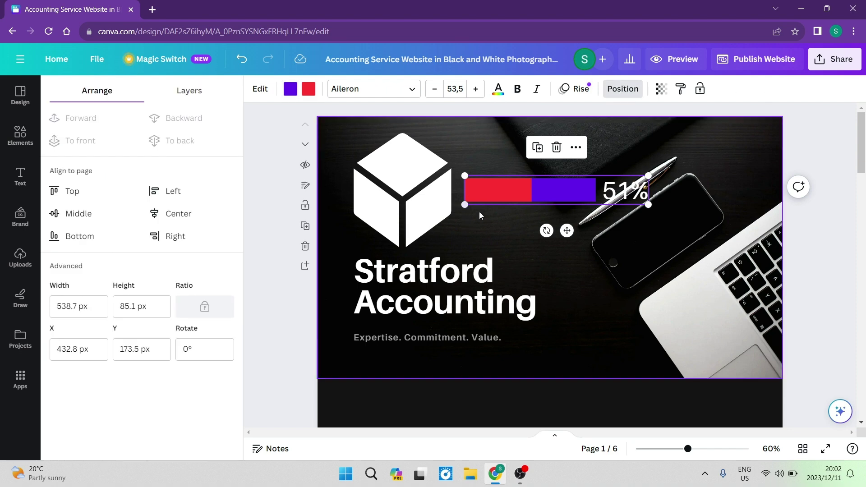
{"action": "left_click", "coordinate": [583, 188]}
{"action": "left_click", "coordinate": [494, 205]}
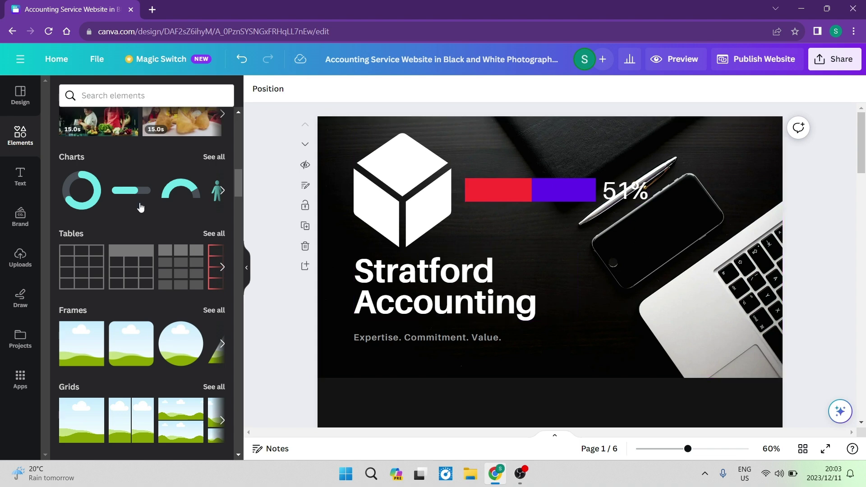
Set the Stratford Accounting heading to uppercase and widen its box to fit ACCOUNTING on one line.
{"action": "left_click", "coordinate": [408, 281]}
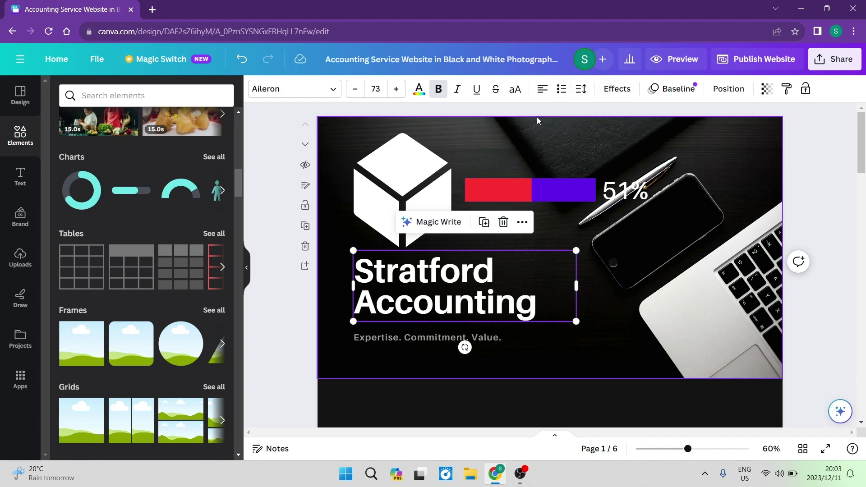
{"action": "left_click", "coordinate": [518, 93]}
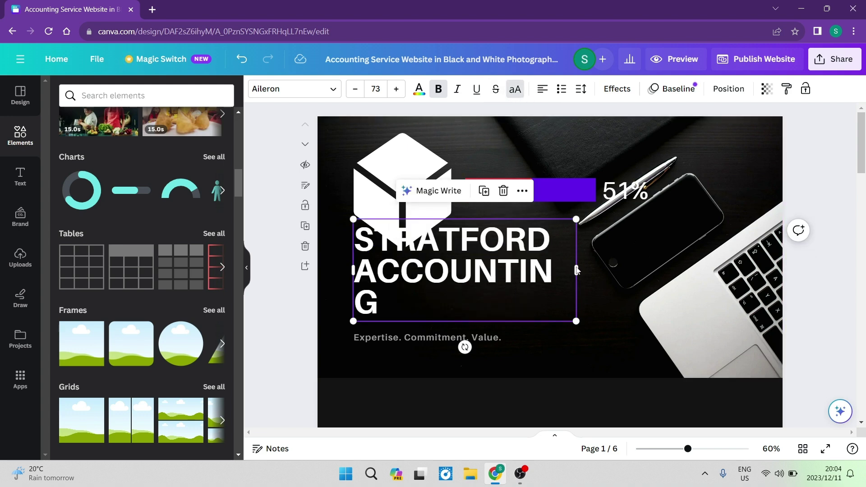
{"action": "left_click_drag", "start_coordinate": [578, 269], "coordinate": [643, 271]}
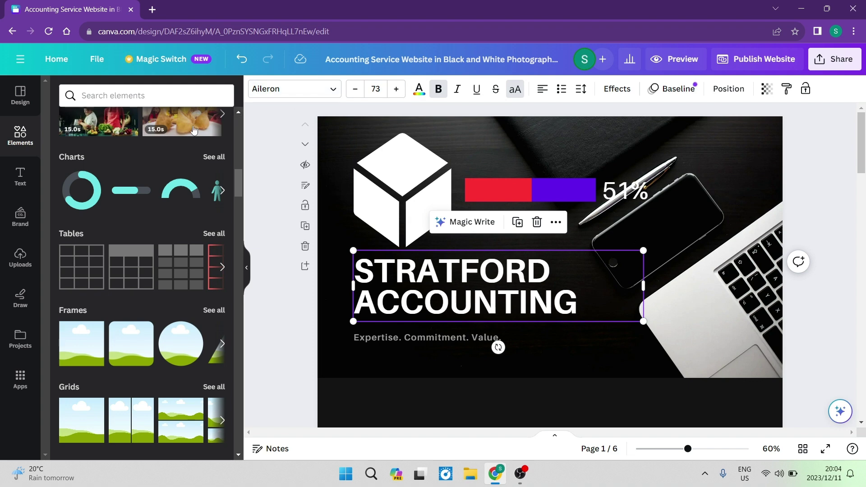
Add a trial paragraph text box, increase it to size 40, then delete it.
{"action": "left_click", "coordinate": [18, 178]}
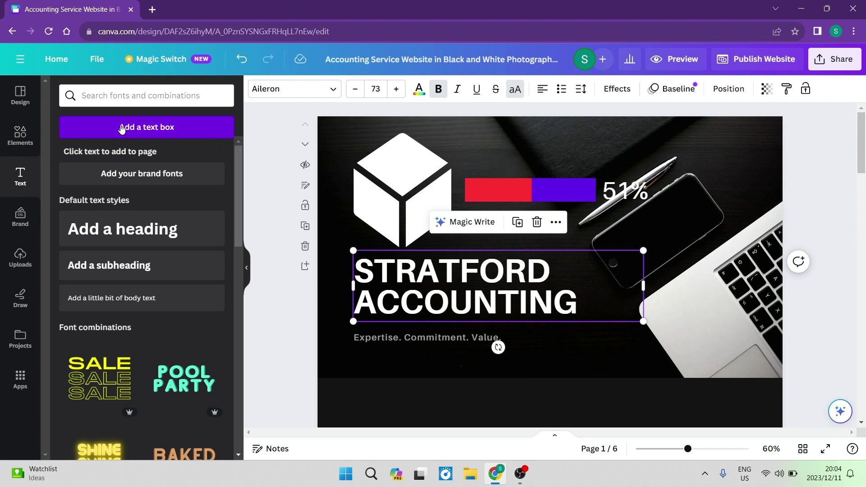
{"action": "left_click", "coordinate": [122, 129]}
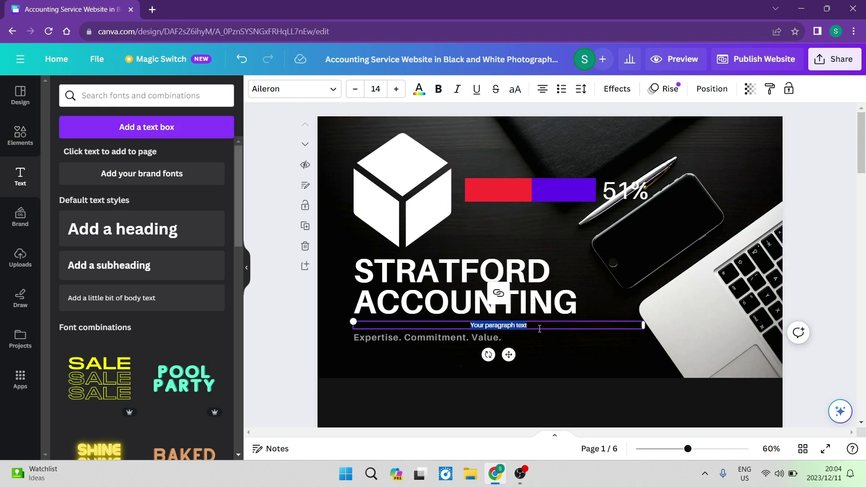
{"action": "left_click", "coordinate": [396, 89]}
{"action": "left_click", "coordinate": [396, 89]}
{"action": "left_click", "coordinate": [396, 89]}
{"action": "left_click", "coordinate": [396, 89]}
{"action": "left_click", "coordinate": [396, 90]}
{"action": "left_click", "coordinate": [397, 90]}
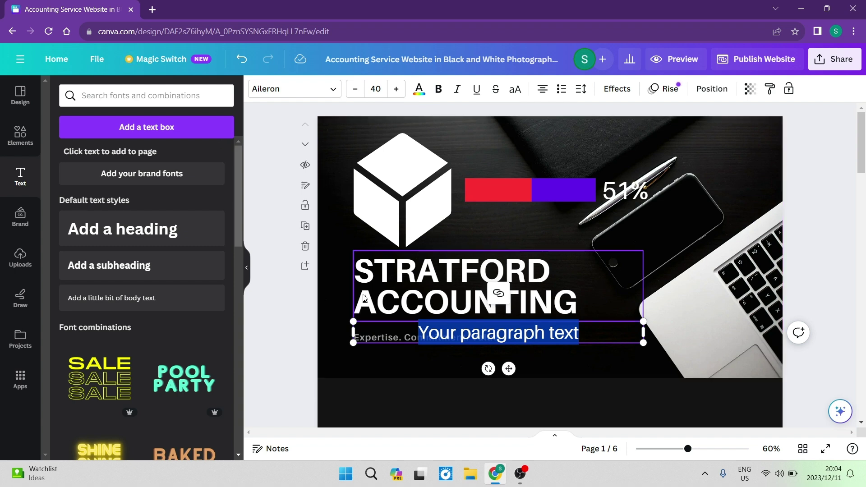
{"action": "key", "text": "BackSpace"}
{"action": "left_click", "coordinate": [499, 352]}
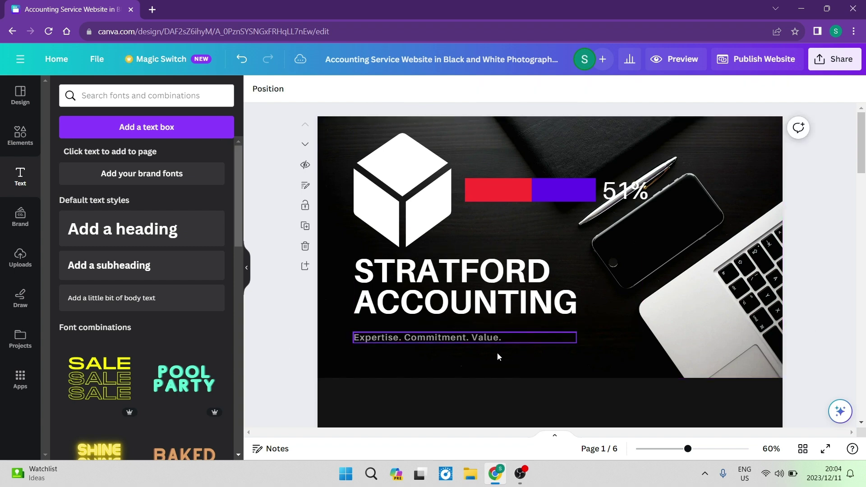
Duplicate the heading, retype the copy as NEW TEXT, and position it at the hero's upper right.
{"action": "left_click", "coordinate": [461, 266]}
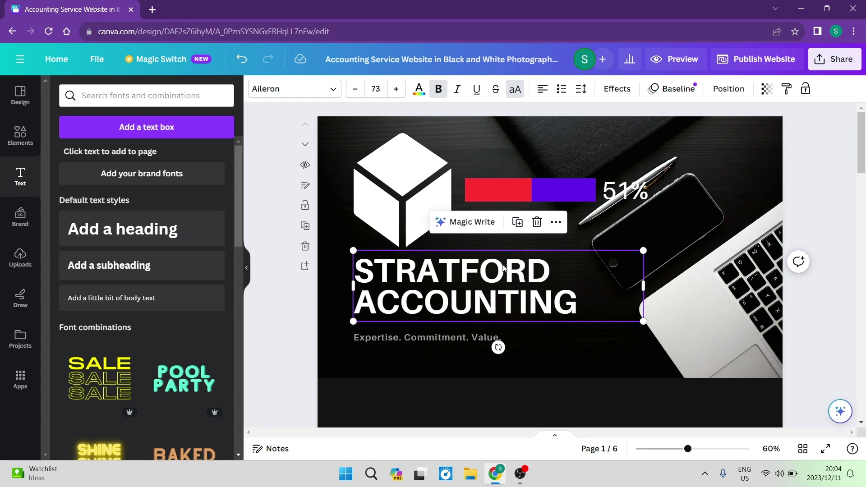
{"action": "left_click", "coordinate": [517, 222]}
{"action": "left_click_drag", "start_coordinate": [518, 280], "coordinate": [590, 135]}
{"action": "double_click", "coordinate": [575, 144]}
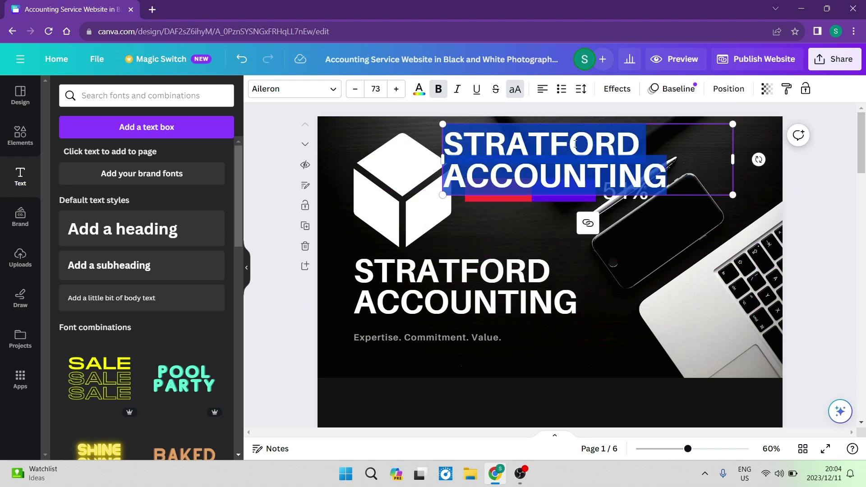
{"action": "type", "text": "NEW TEXT"}
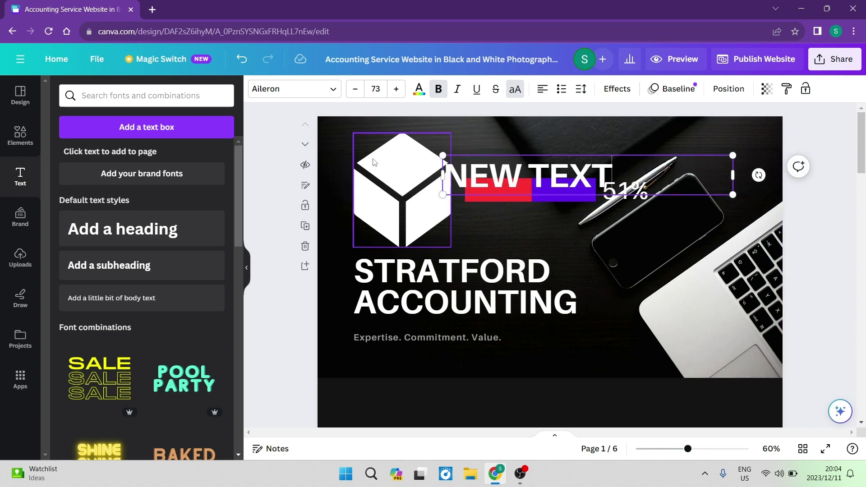
{"action": "left_click", "coordinate": [266, 160]}
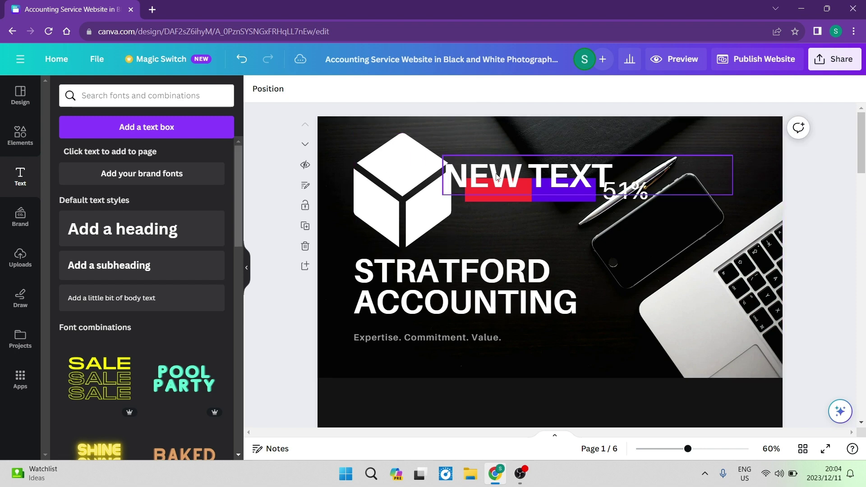
{"action": "left_click_drag", "start_coordinate": [498, 178], "coordinate": [519, 226]}
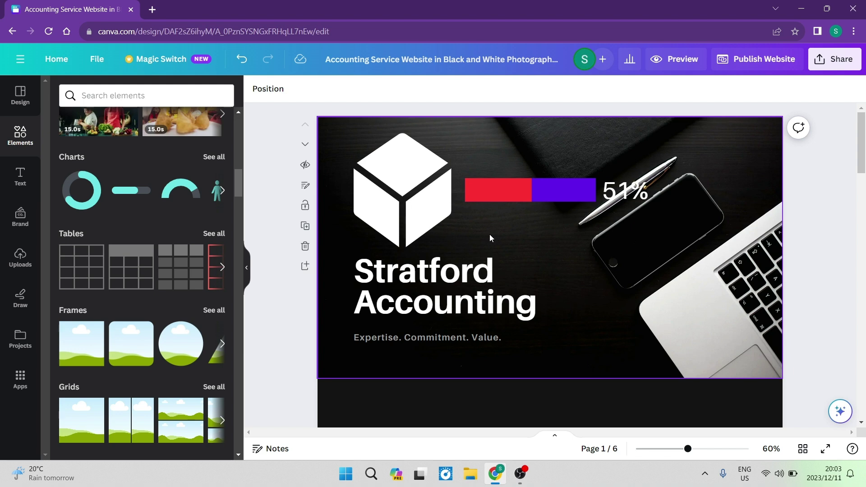
Scroll the canvas to bring the Company Profile section (page 2) into view.
{"action": "scroll", "coordinate": [478, 227], "scroll_direction": "down", "scroll_amount": 4}
{"action": "scroll", "coordinate": [478, 227], "scroll_direction": "up", "scroll_amount": 2}
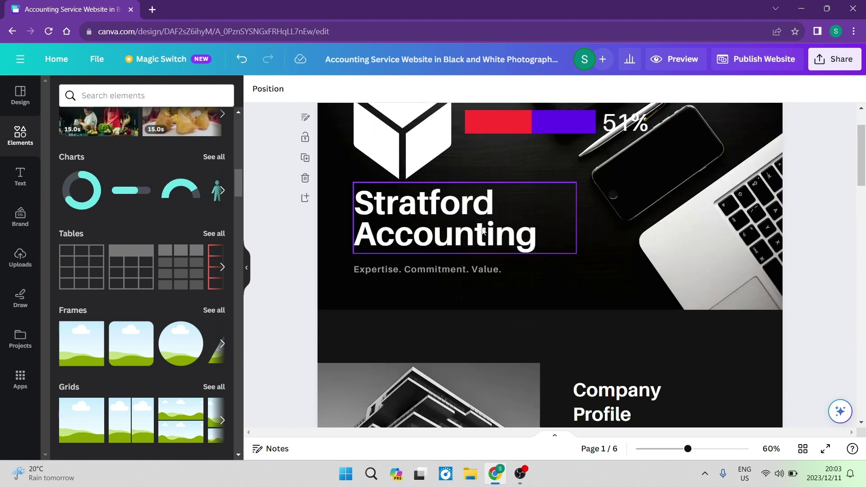
{"action": "scroll", "coordinate": [483, 230], "scroll_direction": "up", "scroll_amount": 2}
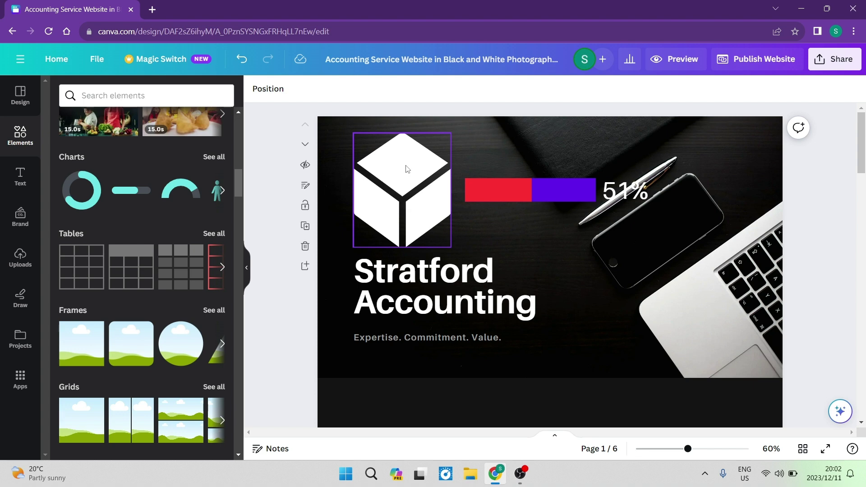
{"action": "scroll", "coordinate": [557, 193], "scroll_direction": "down", "scroll_amount": 5}
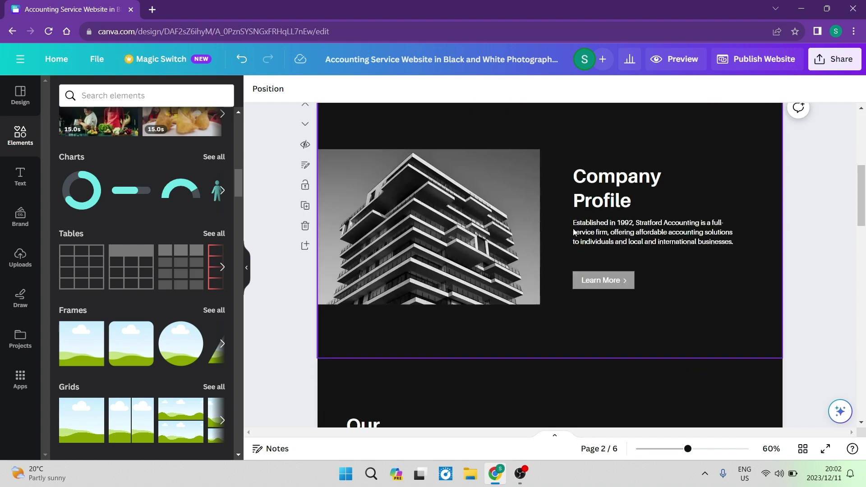
{"action": "scroll", "coordinate": [584, 238], "scroll_direction": "up", "scroll_amount": 5}
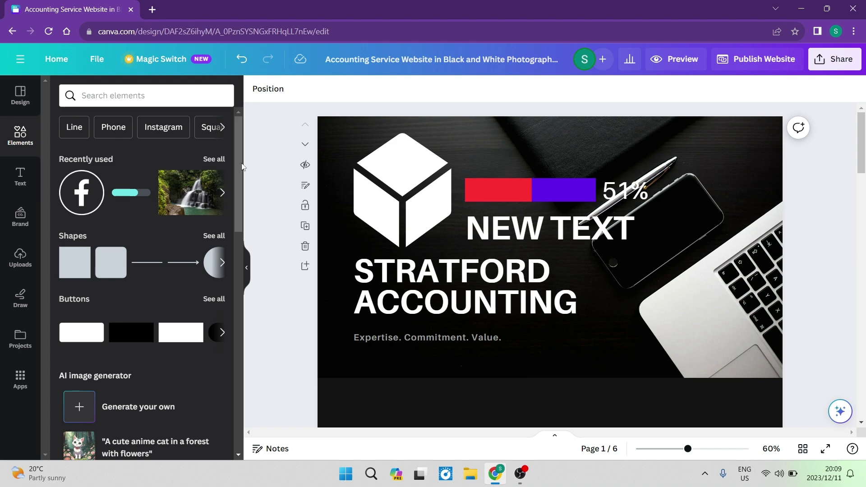
Add the Facebook icon from Recently used and drag it lower on the hero.
{"action": "left_click", "coordinate": [82, 197]}
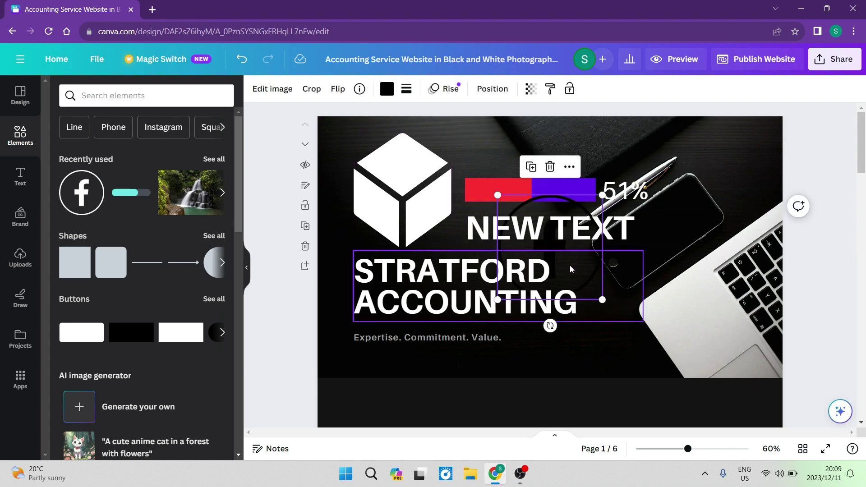
{"action": "left_click_drag", "start_coordinate": [569, 269], "coordinate": [616, 349]}
Make the Facebook icon Cobalt blue #004aad and shrink it to 230 × 230 beside the tagline.
{"action": "left_click", "coordinate": [387, 89]}
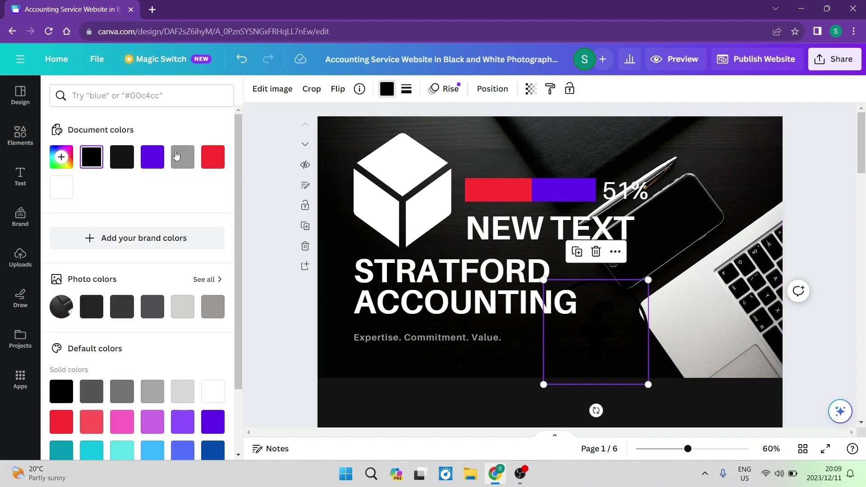
{"action": "left_click", "coordinate": [213, 453]}
{"action": "left_click_drag", "start_coordinate": [648, 384], "coordinate": [615, 357]}
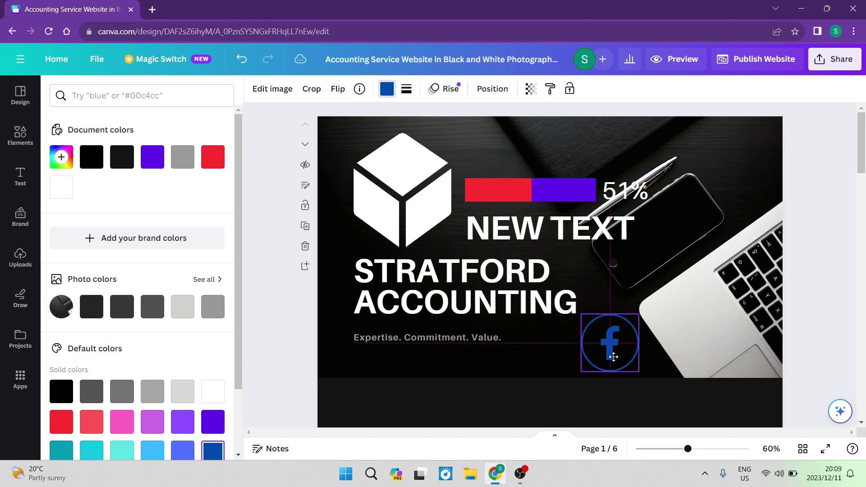
{"action": "key", "text": "Escape"}
{"action": "left_click", "coordinate": [268, 300]}
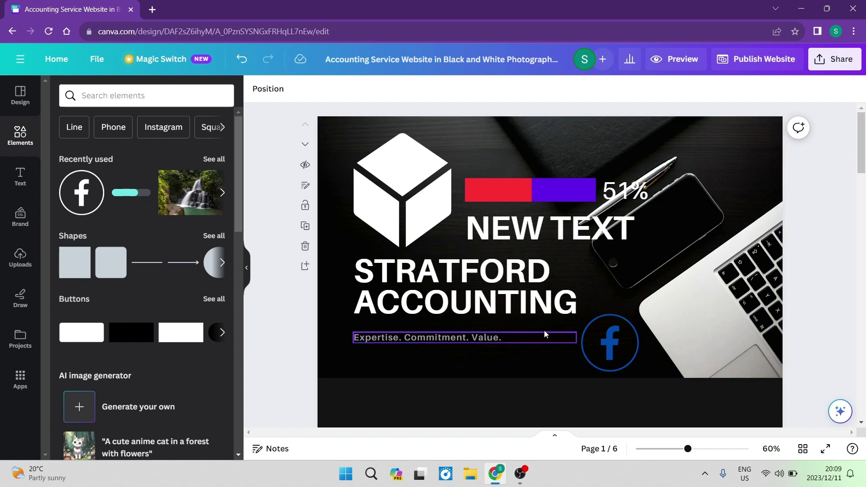
{"action": "left_click", "coordinate": [622, 337]}
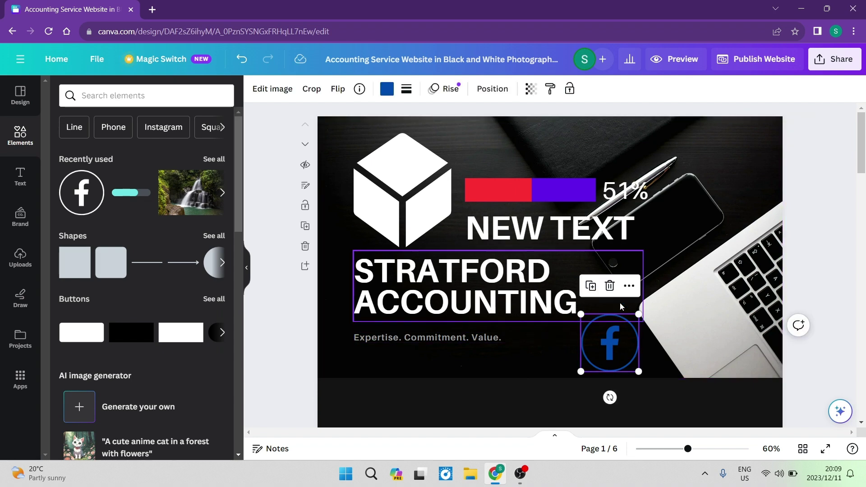
Link the blue Facebook icon to the '3 - Services' page in this document.
{"action": "left_click", "coordinate": [630, 286]}
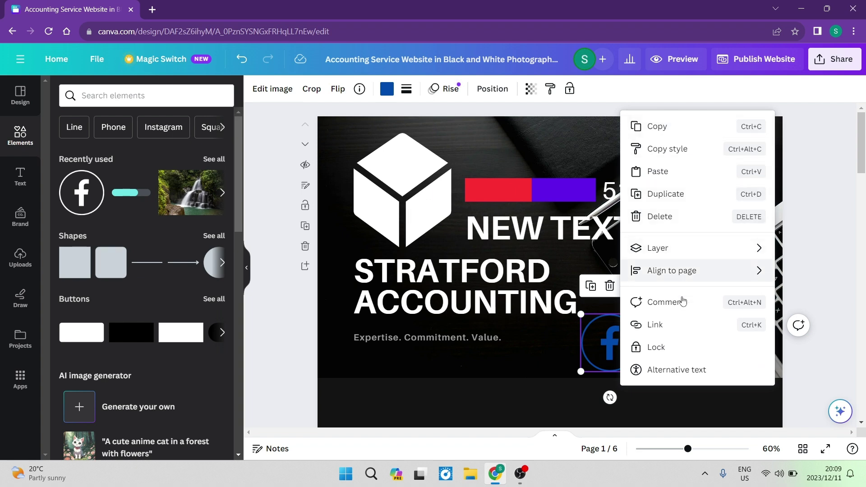
{"action": "left_click", "coordinate": [683, 323]}
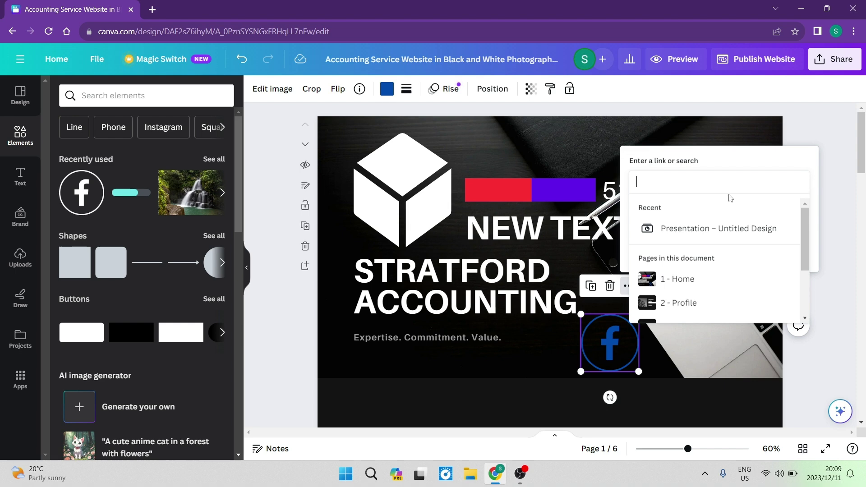
{"action": "scroll", "coordinate": [805, 223], "scroll_direction": "down", "scroll_amount": 3}
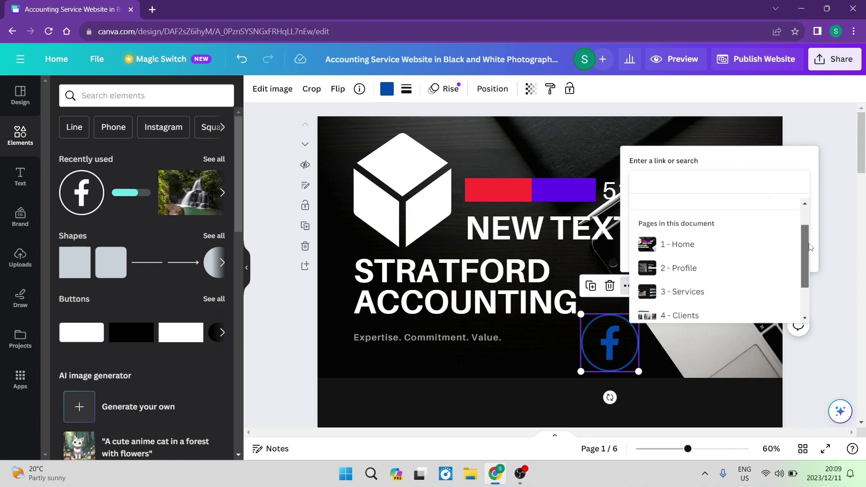
{"action": "scroll", "coordinate": [807, 199], "scroll_direction": "up", "scroll_amount": 3}
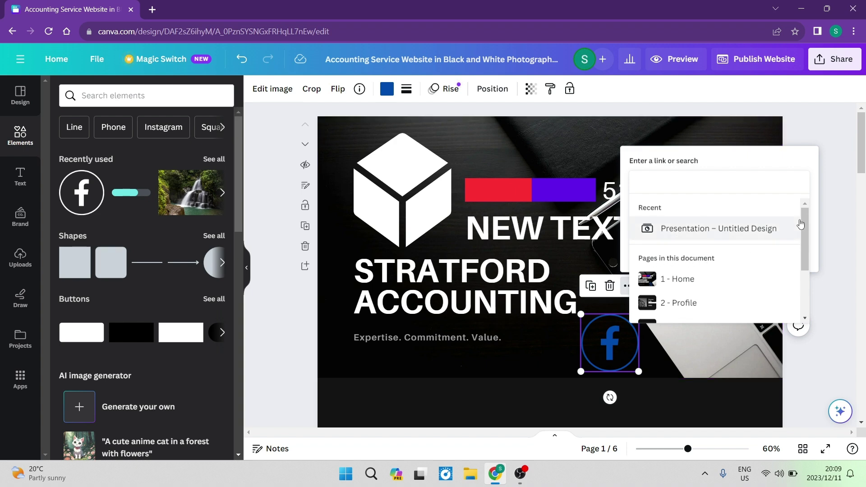
{"action": "left_click_drag", "start_coordinate": [805, 217], "coordinate": [723, 299]}
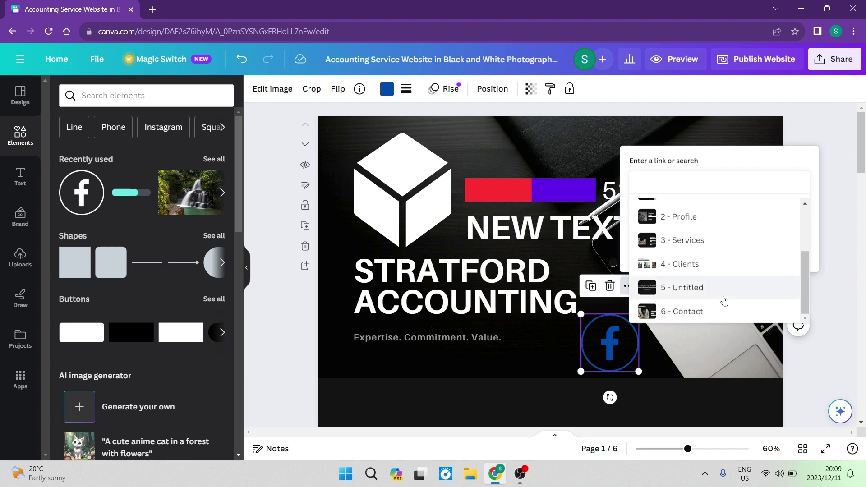
{"action": "left_click", "coordinate": [689, 242]}
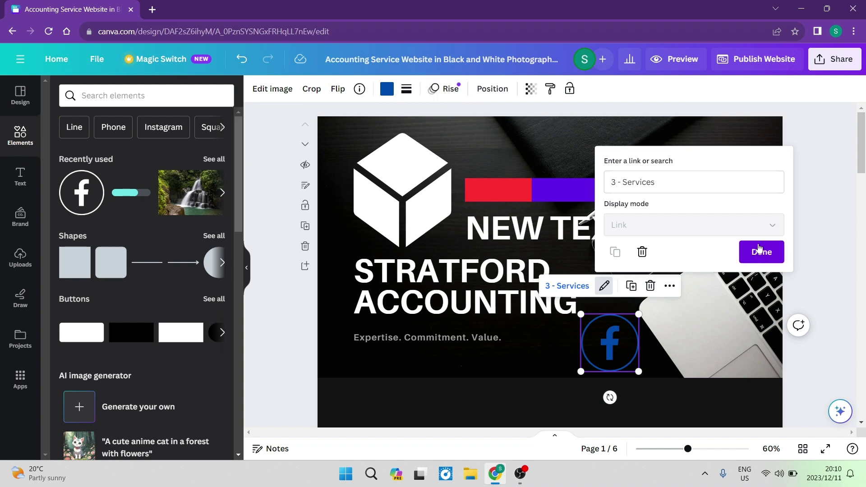
{"action": "left_click", "coordinate": [759, 249]}
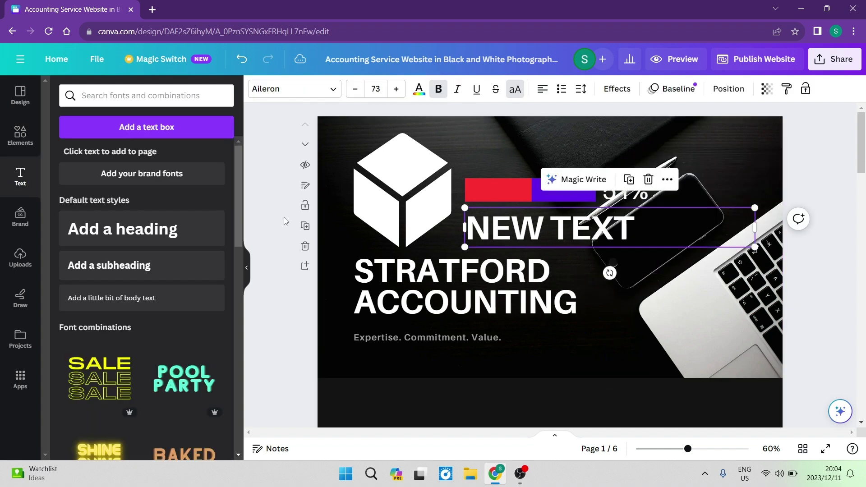
{"action": "left_click", "coordinate": [284, 220]}
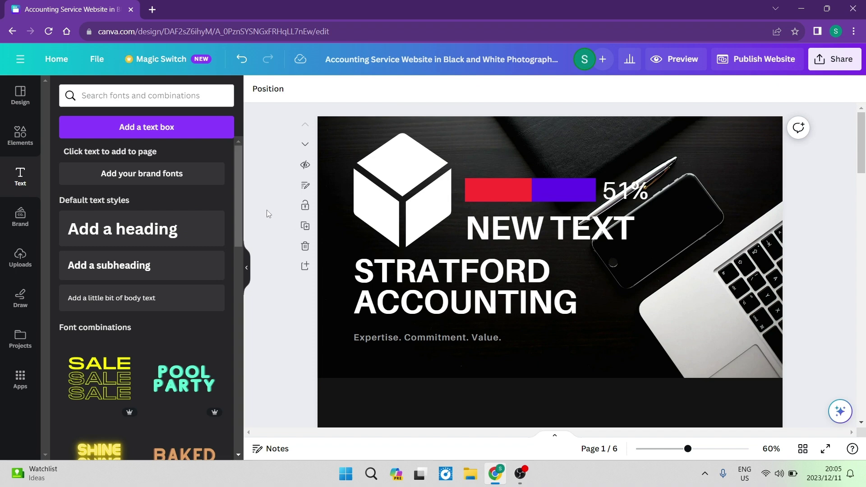
Scroll down through the design's pages.
{"action": "scroll", "coordinate": [378, 225], "scroll_direction": "down", "scroll_amount": 5}
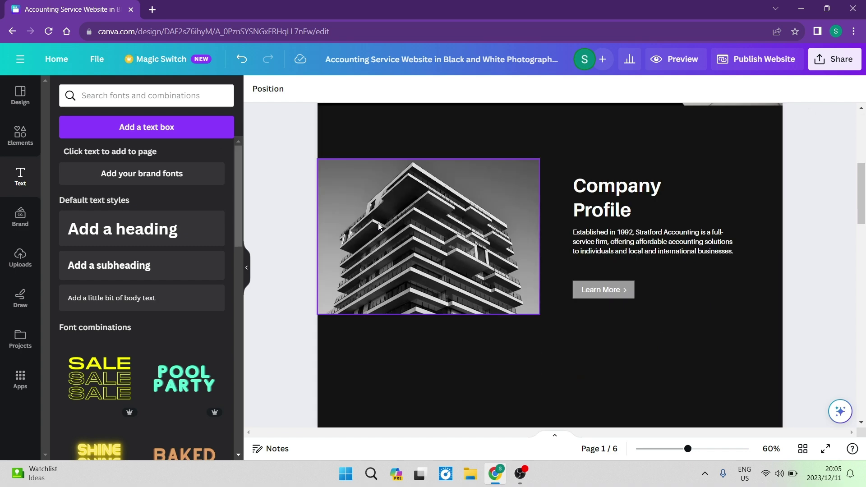
{"action": "scroll", "coordinate": [378, 225], "scroll_direction": "down", "scroll_amount": 15}
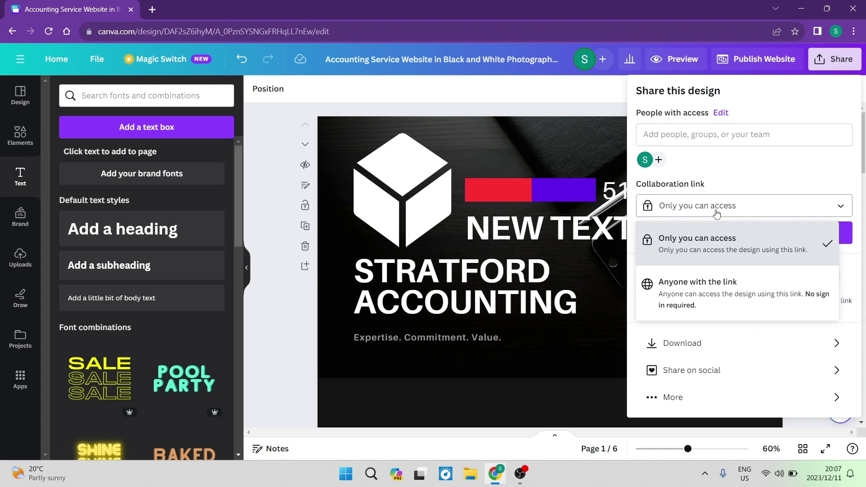
Close the share and download panel, returning to the linked hero design.
{"action": "left_click", "coordinate": [756, 344]}
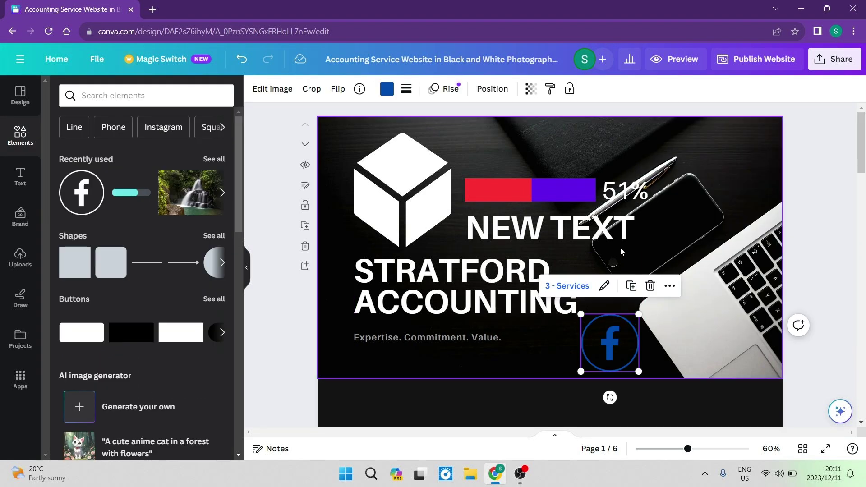
Begin publishing the design as a website and select Purchase a new domain.
{"action": "left_click", "coordinate": [765, 59]}
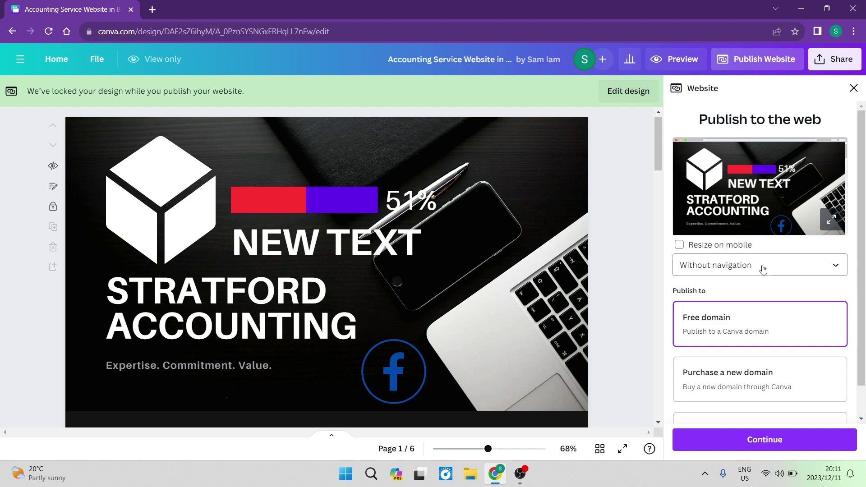
{"action": "scroll", "coordinate": [763, 269], "scroll_direction": "down", "scroll_amount": 1}
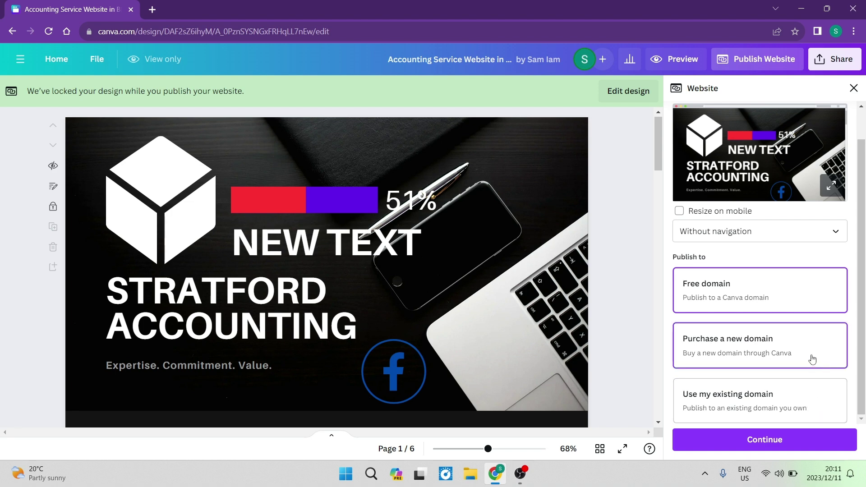
{"action": "left_click", "coordinate": [811, 359]}
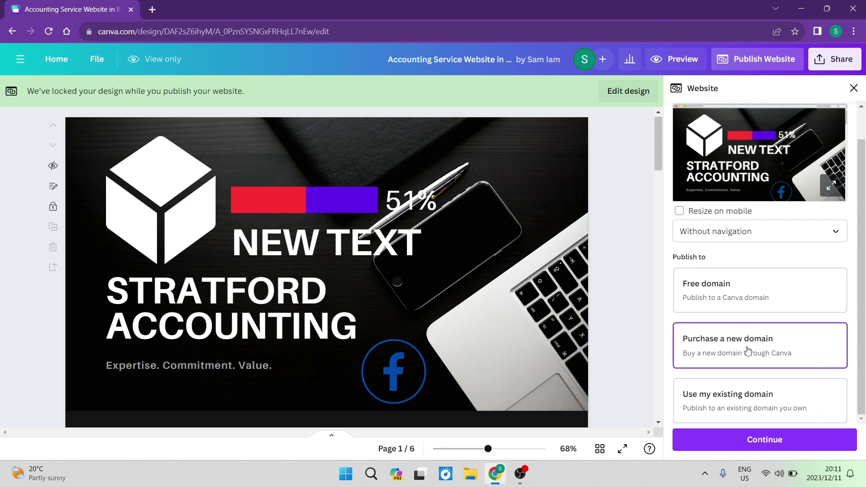
{"action": "left_click", "coordinate": [783, 403]}
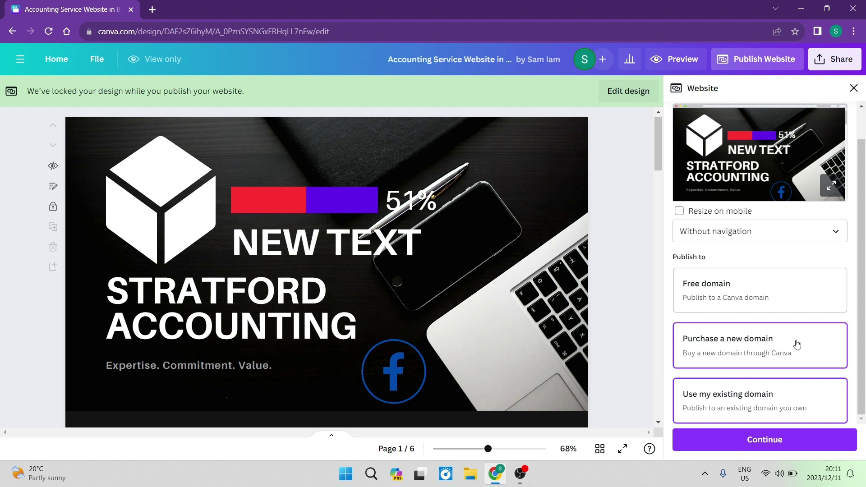
Search available domains for 'custom domain' and browse suggestions like custom-domain.org at ZAR359.99/year.
{"action": "left_click", "coordinate": [764, 439]}
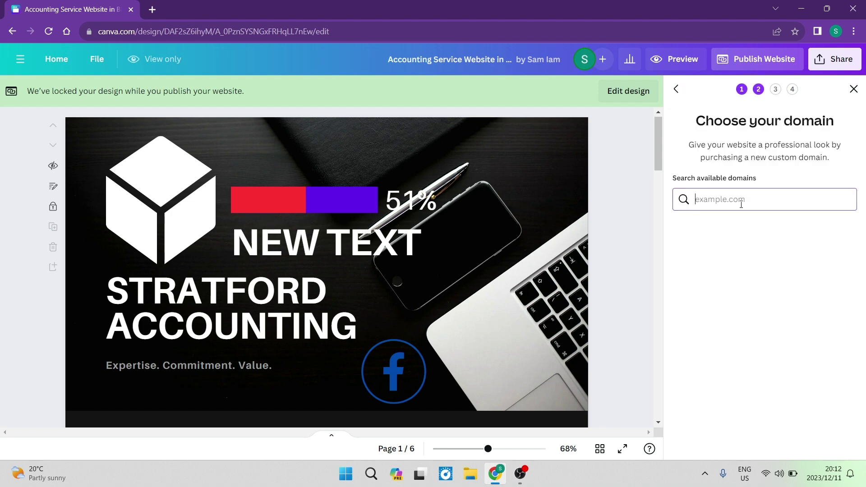
{"action": "type", "text": "custom domain"}
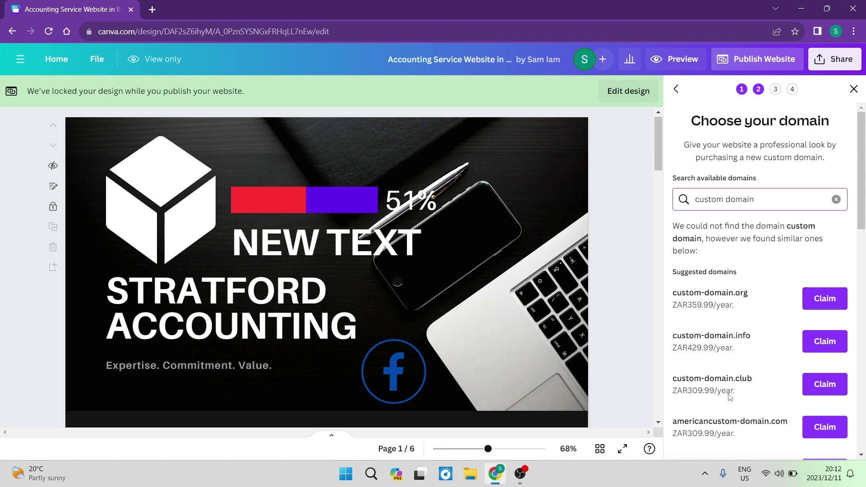
{"action": "mouse_move", "coordinate": [762, 202]}
{"action": "left_mouse_down"}
{"action": "mouse_move", "coordinate": [694, 204]}
{"action": "mouse_move", "coordinate": [772, 205]}
{"action": "left_mouse_up"}
{"action": "scroll", "coordinate": [819, 303], "scroll_direction": "down", "scroll_amount": 15}
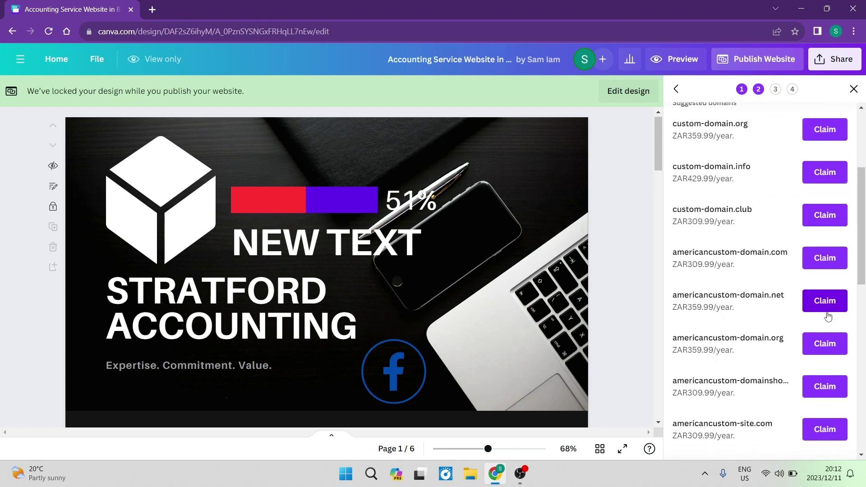
{"action": "scroll", "coordinate": [827, 317], "scroll_direction": "up", "scroll_amount": 15}
{"action": "left_click", "coordinate": [699, 310]}
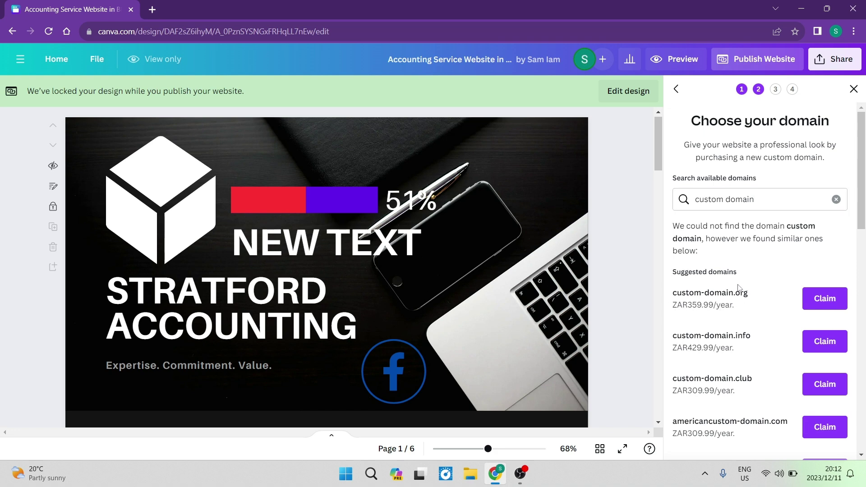
Back out of buying a domain, try Use my existing domain, then return to publishing options.
{"action": "left_click", "coordinate": [676, 90]}
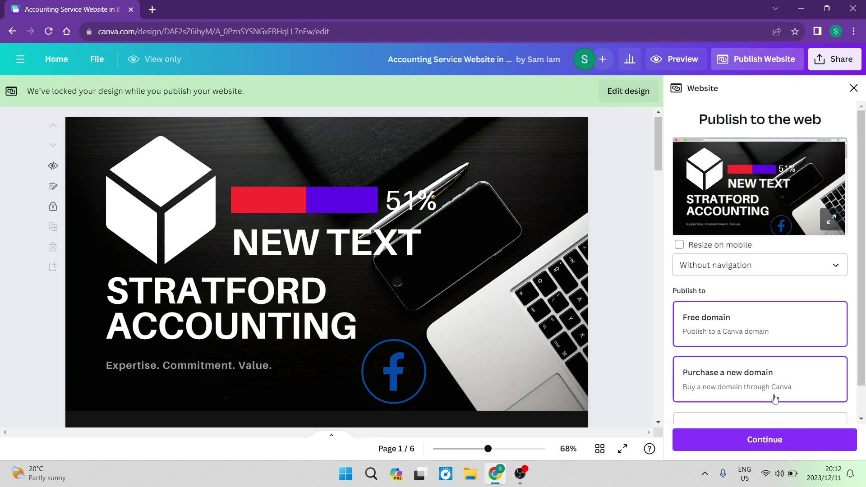
{"action": "scroll", "coordinate": [774, 396], "scroll_direction": "down", "scroll_amount": 1}
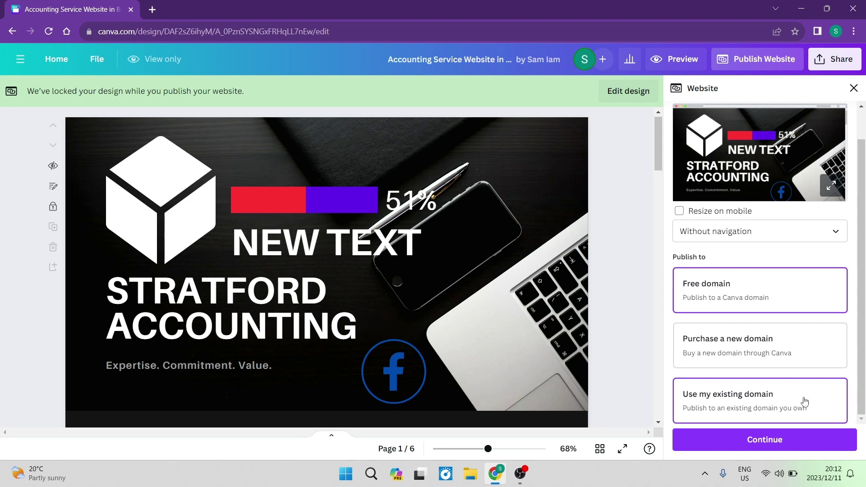
{"action": "left_click", "coordinate": [805, 401]}
{"action": "left_click", "coordinate": [787, 439]}
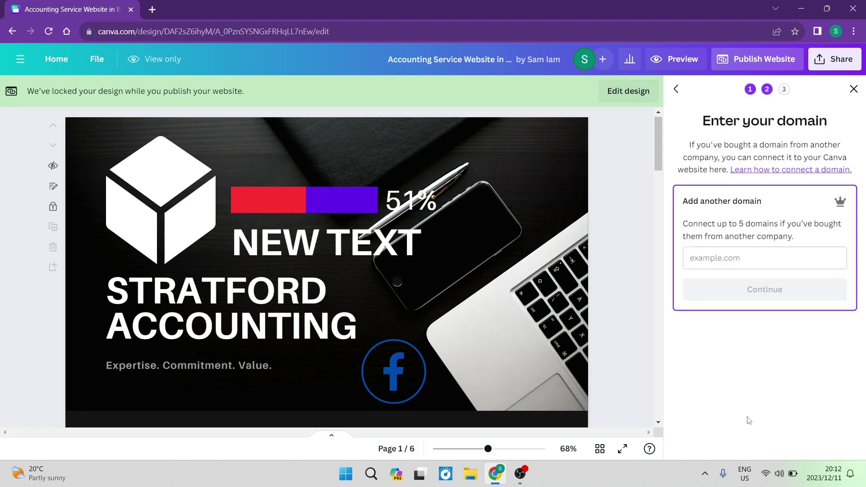
{"action": "left_click", "coordinate": [731, 260]}
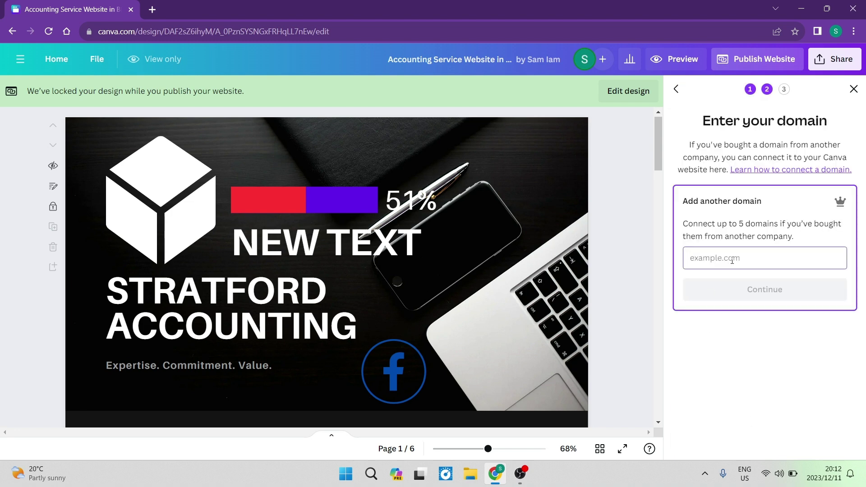
{"action": "left_click", "coordinate": [676, 90]}
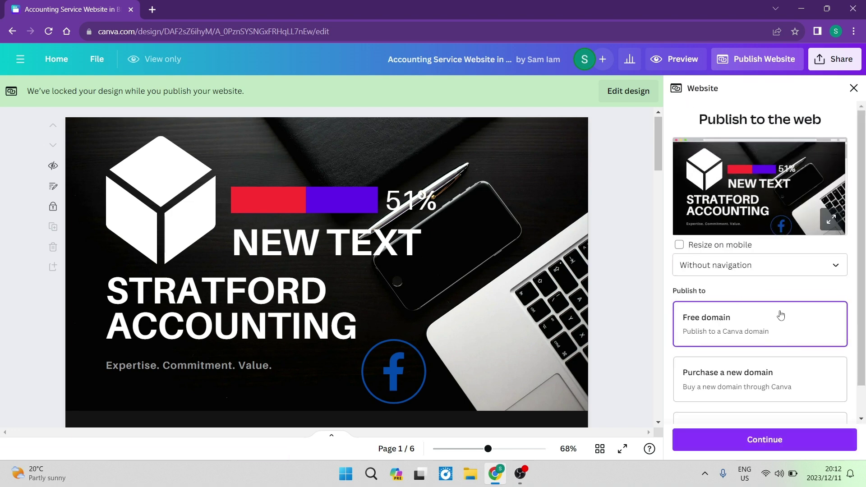
Claim the free subdomain mydomainisawesome.my.canva.site for the website.
{"action": "left_click", "coordinate": [802, 450]}
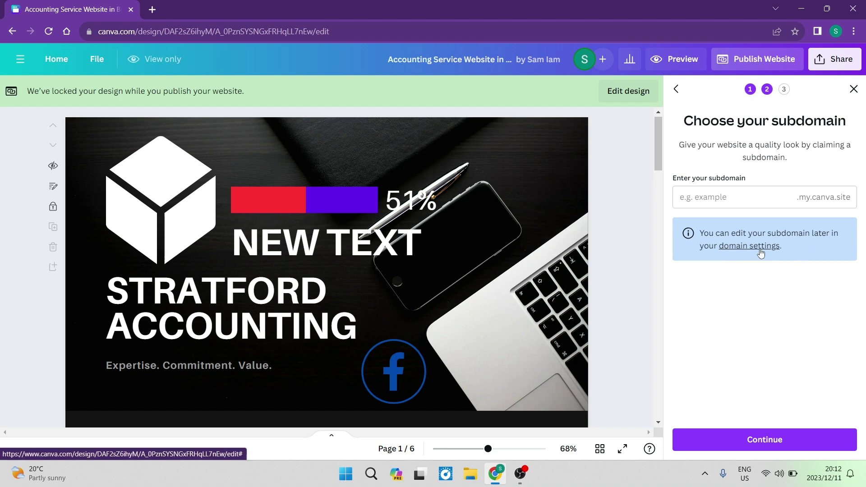
{"action": "left_click", "coordinate": [712, 198]}
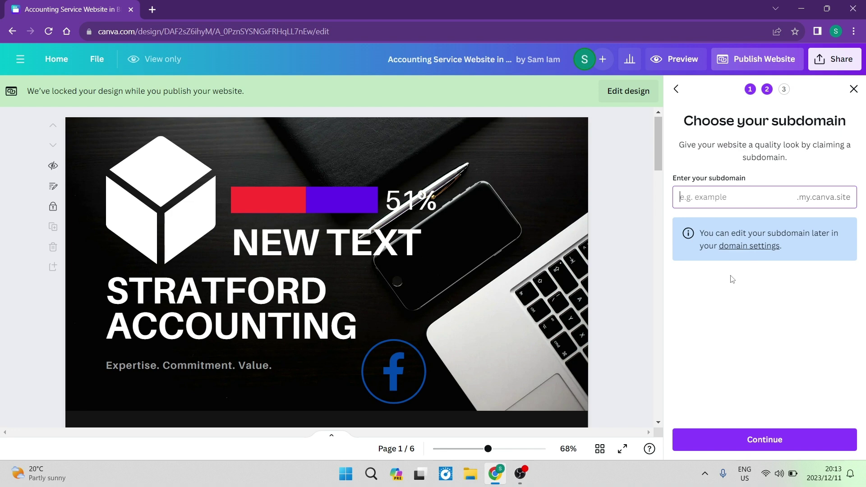
{"action": "type", "text": "mydomainisawesome"}
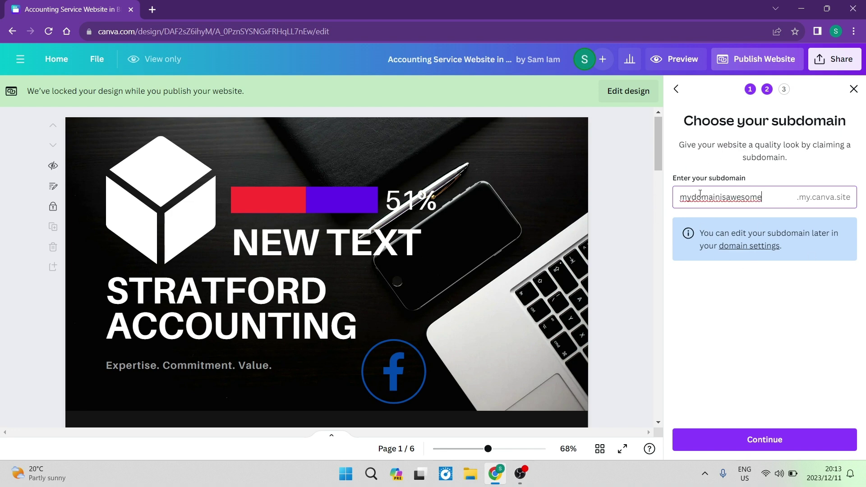
{"action": "left_click", "coordinate": [768, 434]}
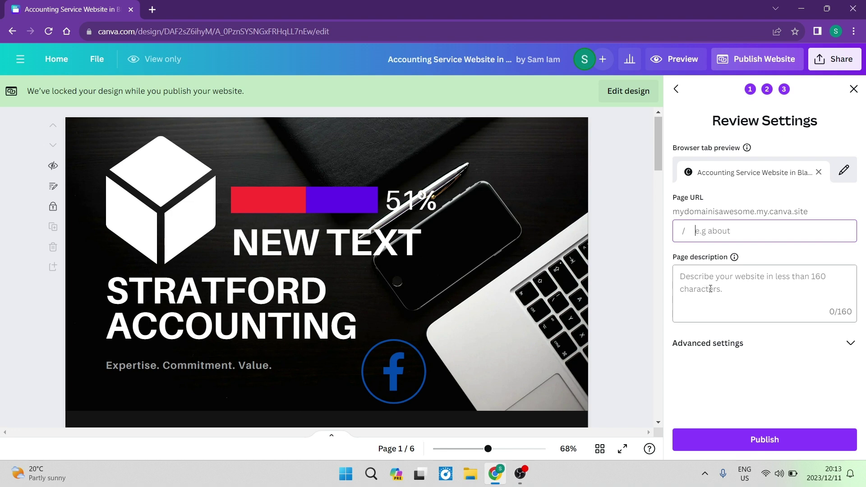
In Advanced settings, switch Link preview off and back on, leaving password protection off and search visibility on.
{"action": "left_click", "coordinate": [748, 349]}
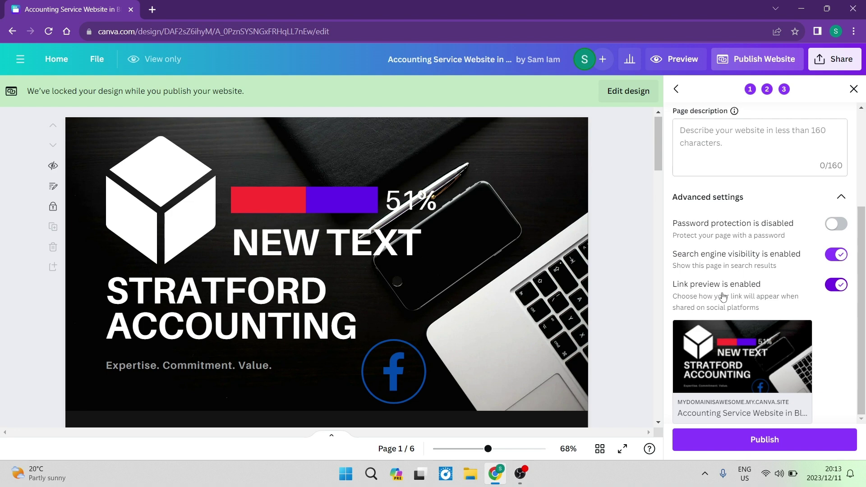
{"action": "mouse_move", "coordinate": [737, 339]}
{"action": "left_click", "coordinate": [835, 284]}
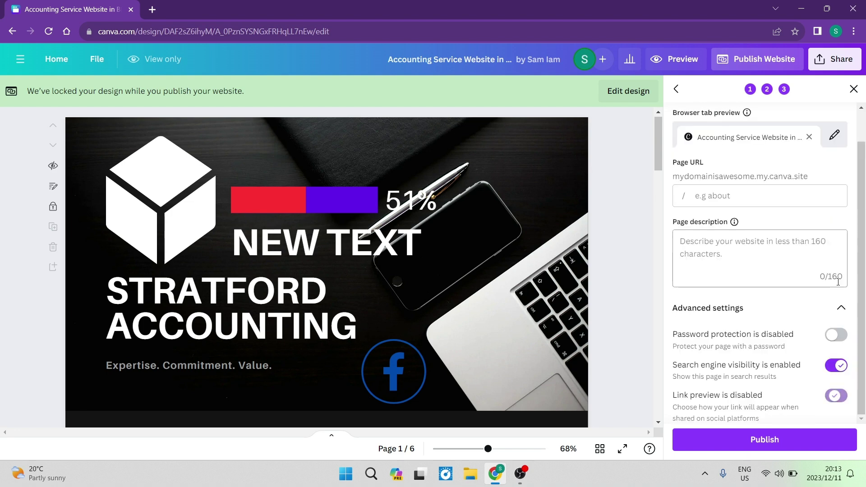
{"action": "left_click", "coordinate": [836, 395]}
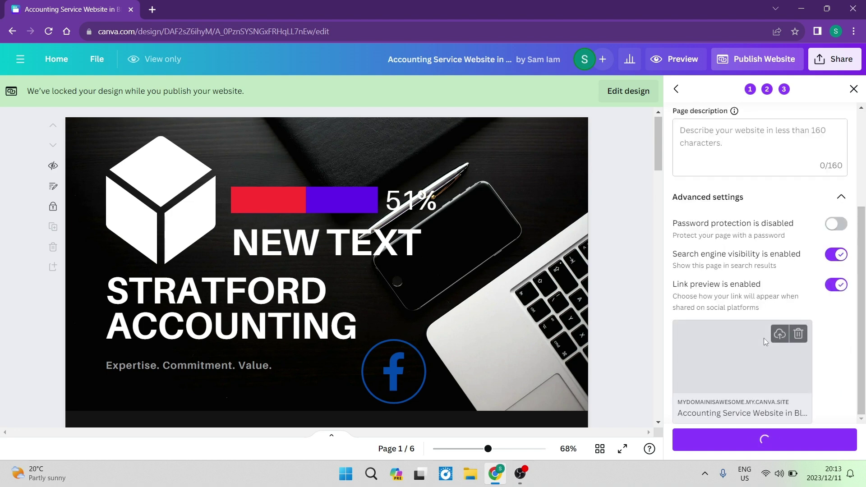
{"action": "scroll", "coordinate": [706, 321], "scroll_direction": "up", "scroll_amount": 3}
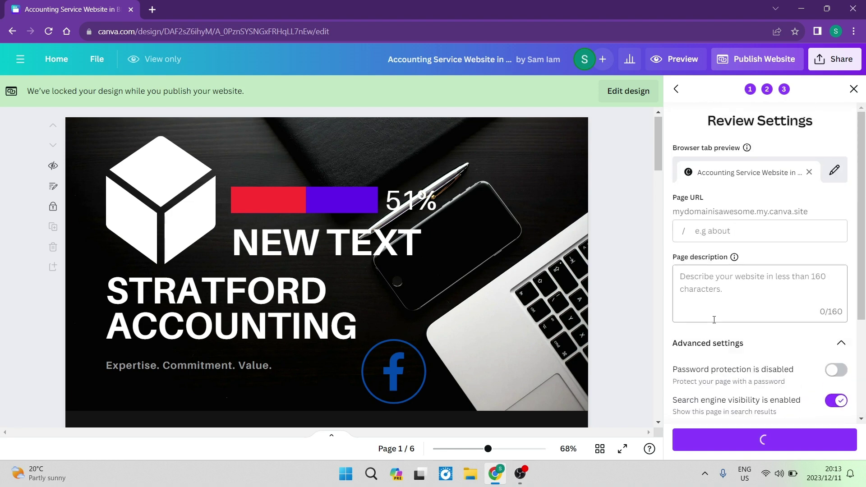
{"action": "scroll", "coordinate": [726, 272], "scroll_direction": "down", "scroll_amount": 3}
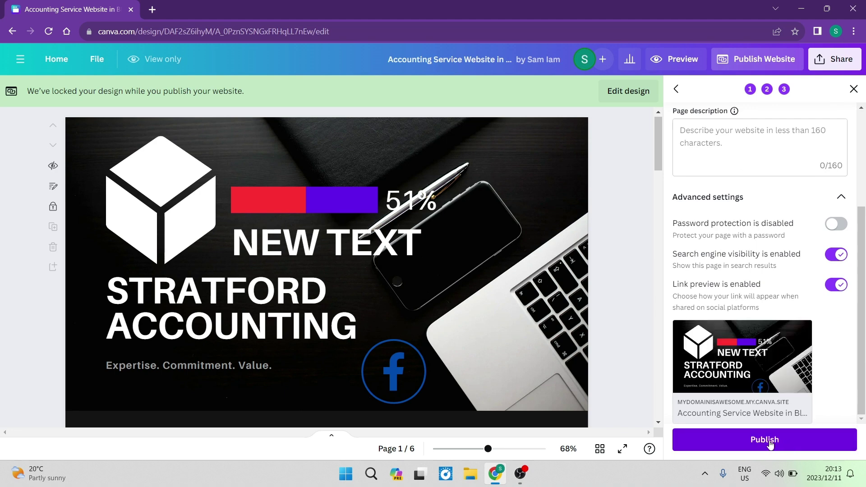
{"action": "scroll", "coordinate": [771, 396], "scroll_direction": "up", "scroll_amount": 3}
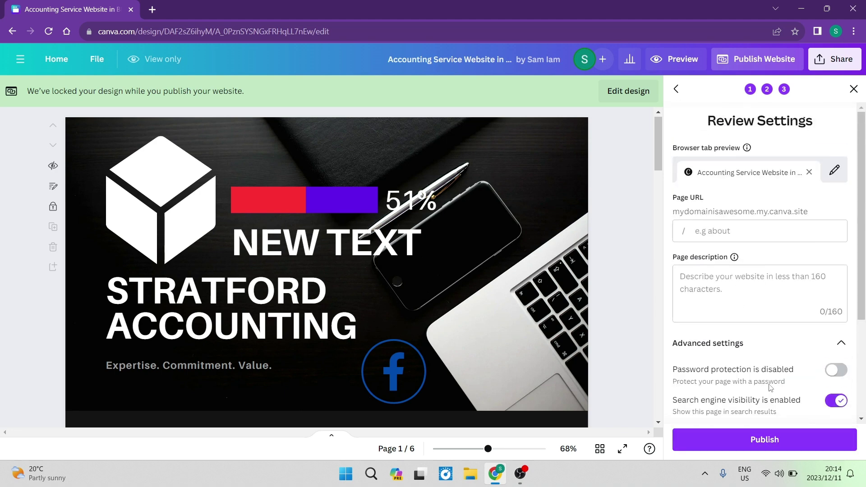